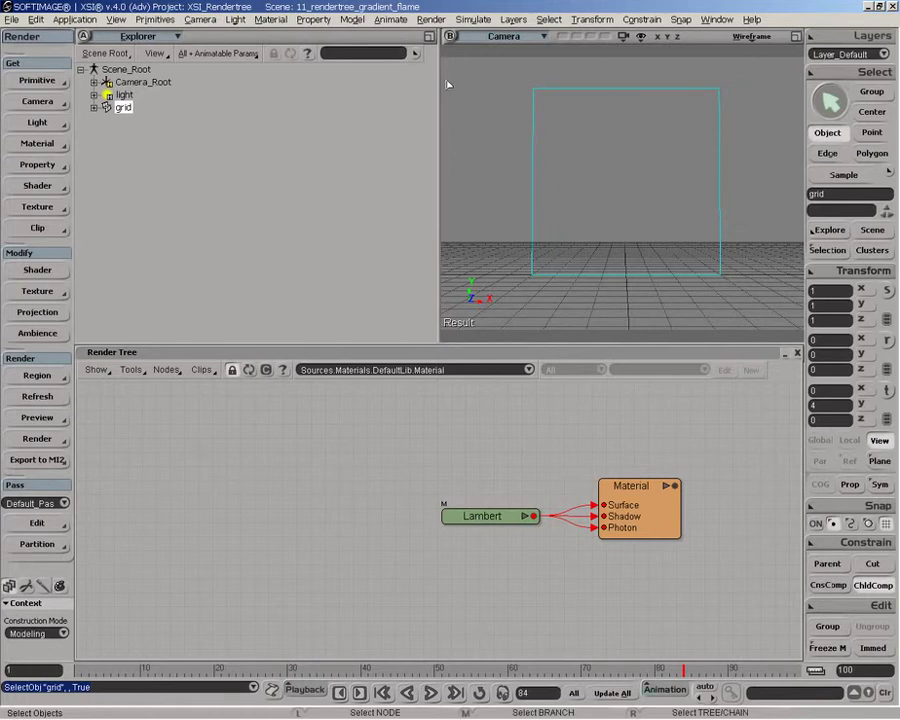
Add a Gradient texture node above Lambert and wire it into the Material's Surface.
{"action": "right_click", "coordinate": [155, 392]}
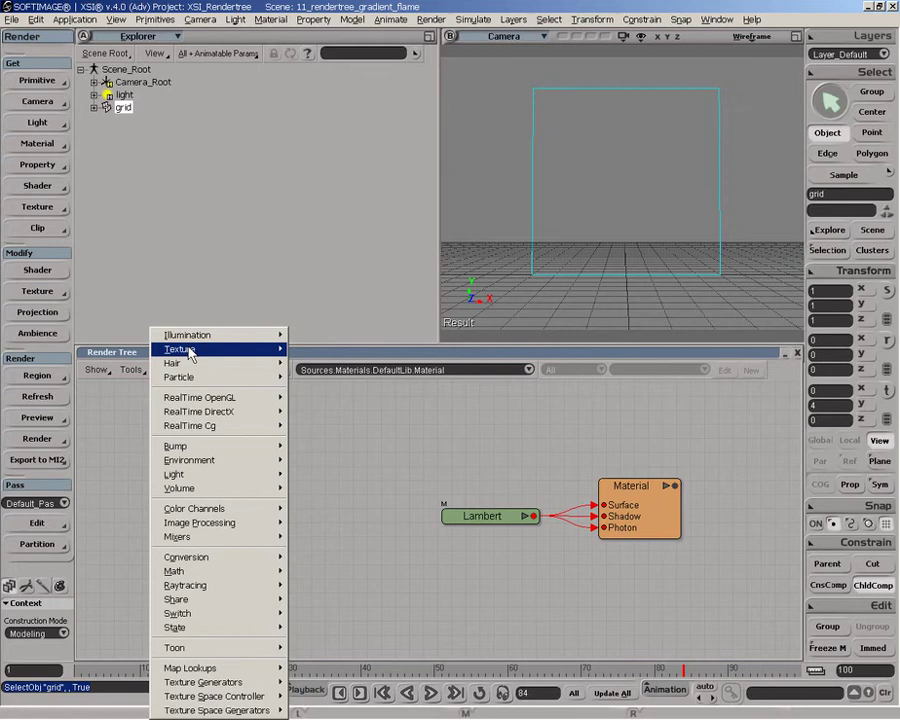
{"action": "mouse_move", "coordinate": [190, 352]}
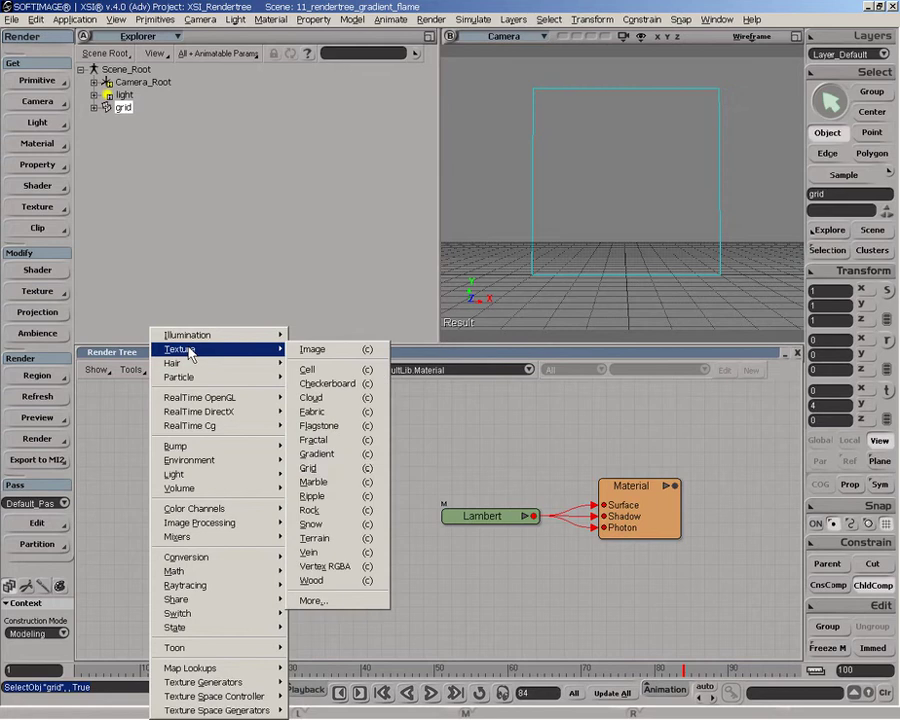
{"action": "left_click", "coordinate": [318, 454]}
{"action": "left_click_drag", "start_coordinate": [411, 401], "coordinate": [484, 439]}
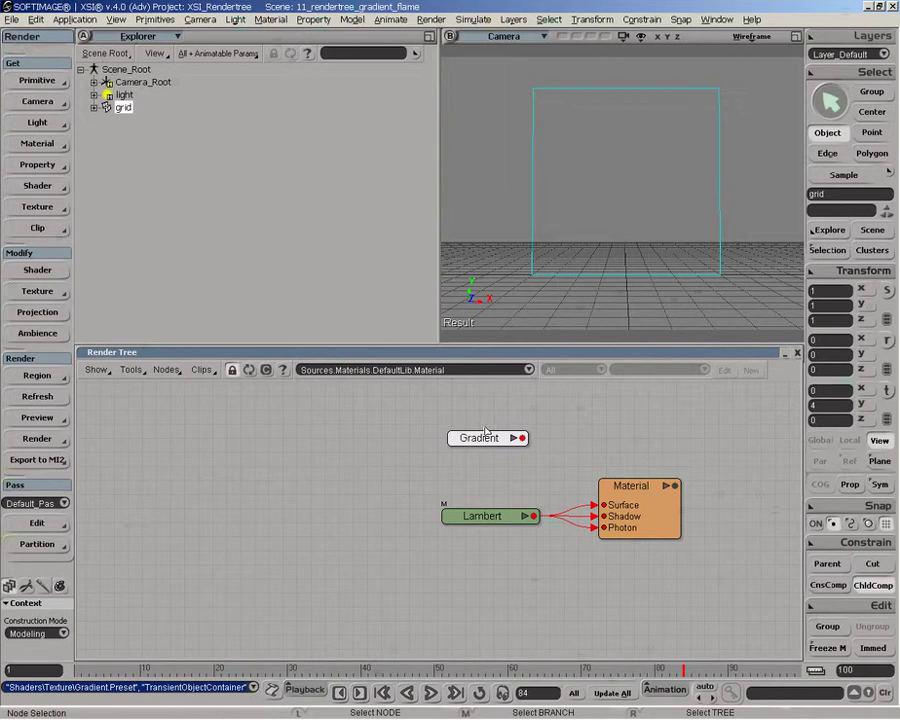
{"action": "left_click_drag", "start_coordinate": [507, 439], "coordinate": [636, 503]}
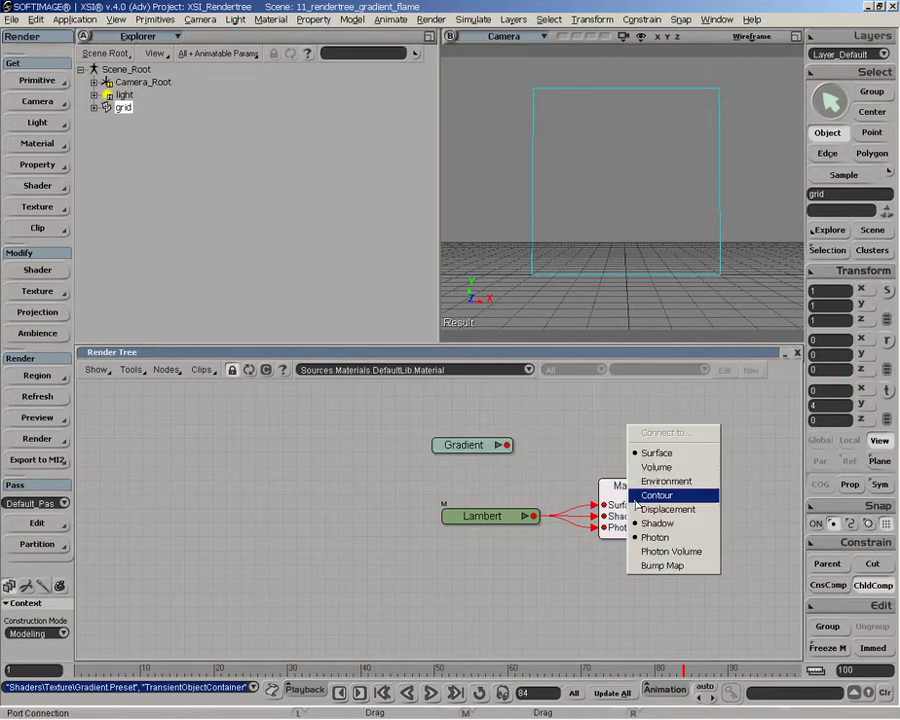
{"action": "left_click", "coordinate": [656, 453]}
Draw a render region over the grid to preview the rainbow gradient.
{"action": "left_click", "coordinate": [462, 445]}
{"action": "key", "text": "q"}
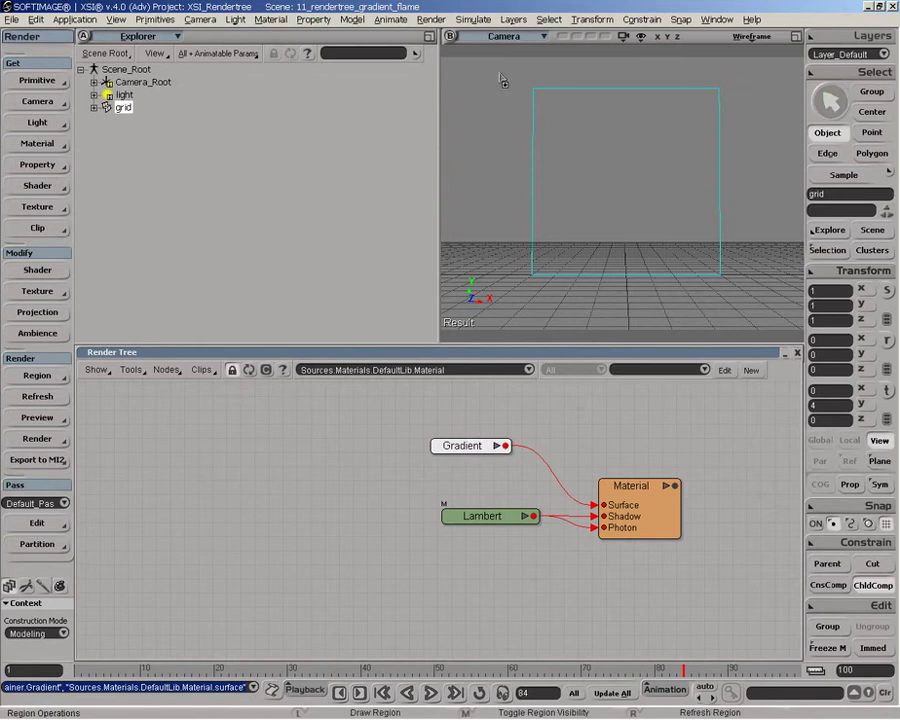
{"action": "left_click_drag", "start_coordinate": [498, 67], "coordinate": [747, 295]}
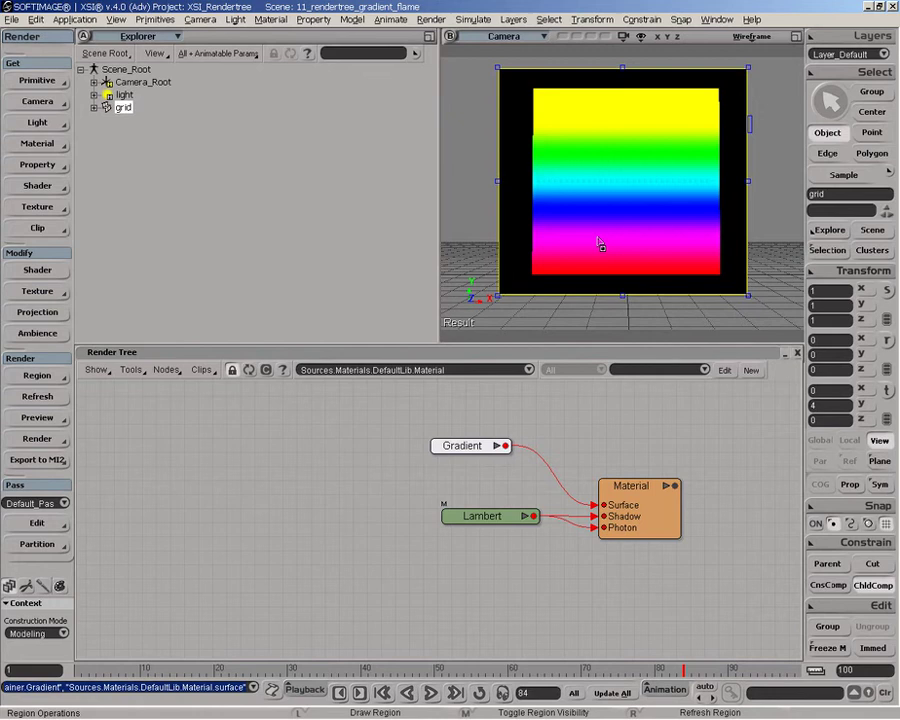
Load the saved 'flame' preset into the Gradient's settings and close the editor.
{"action": "double_click", "coordinate": [463, 447]}
{"action": "left_click_drag", "start_coordinate": [253, 215], "coordinate": [216, 156]}
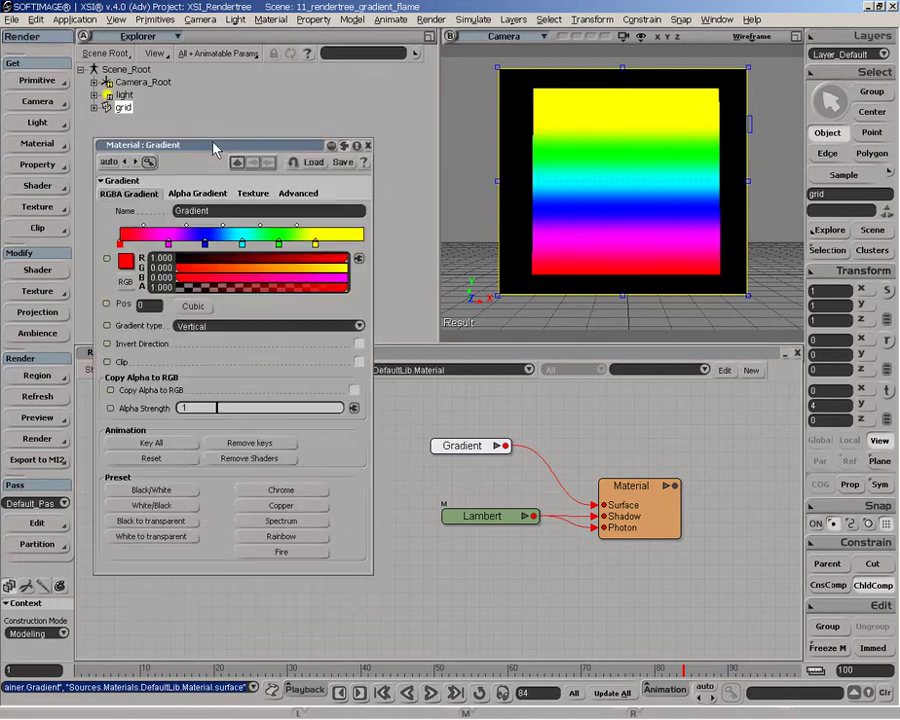
{"action": "left_click", "coordinate": [314, 163]}
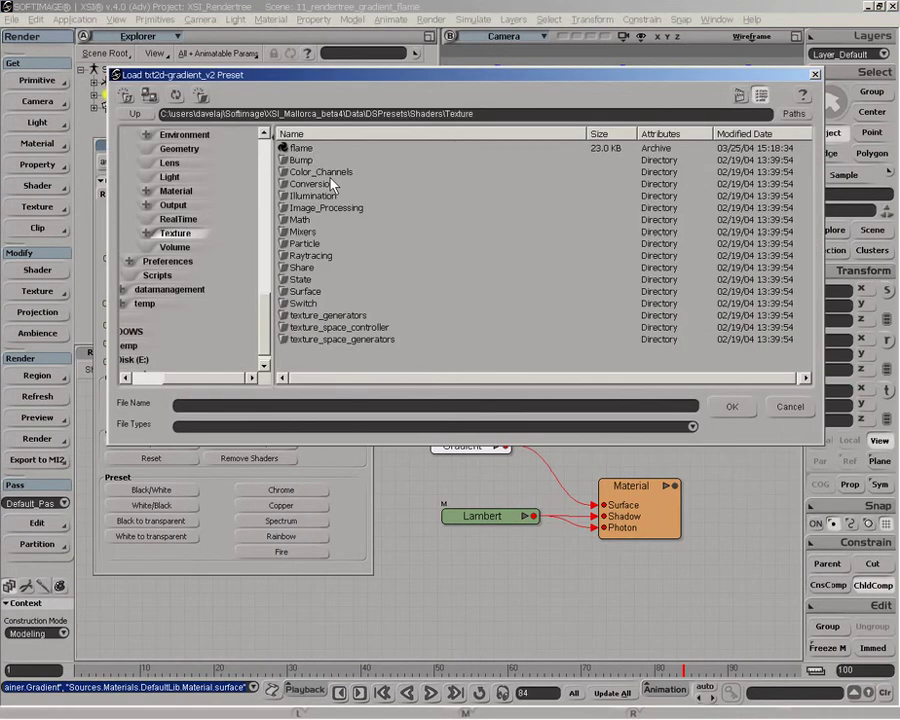
{"action": "left_click", "coordinate": [298, 148]}
{"action": "left_click", "coordinate": [729, 405]}
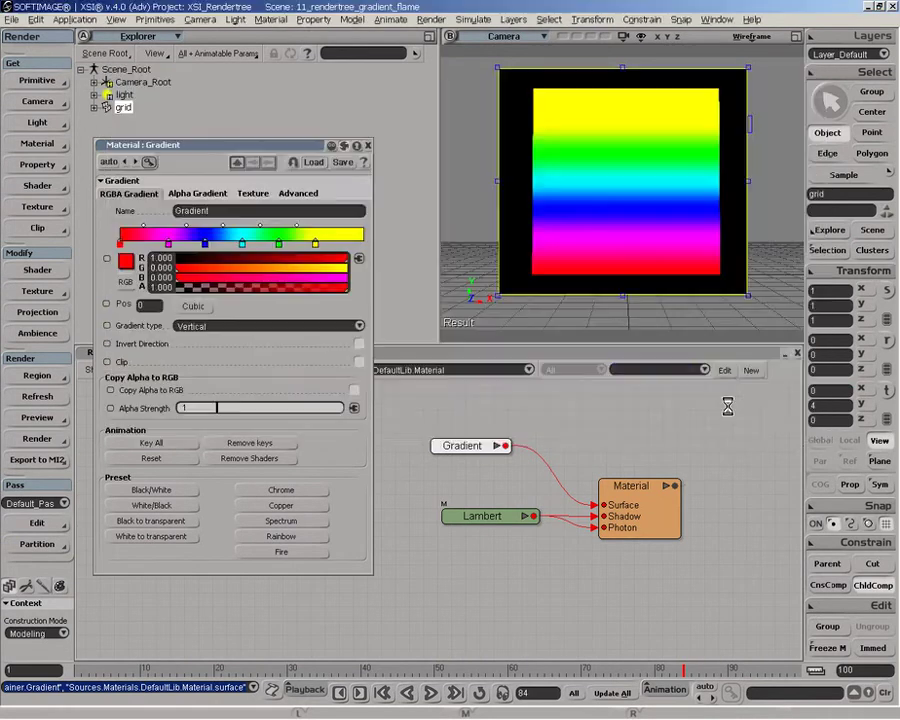
{"action": "left_click_drag", "start_coordinate": [312, 155], "coordinate": [354, 154]}
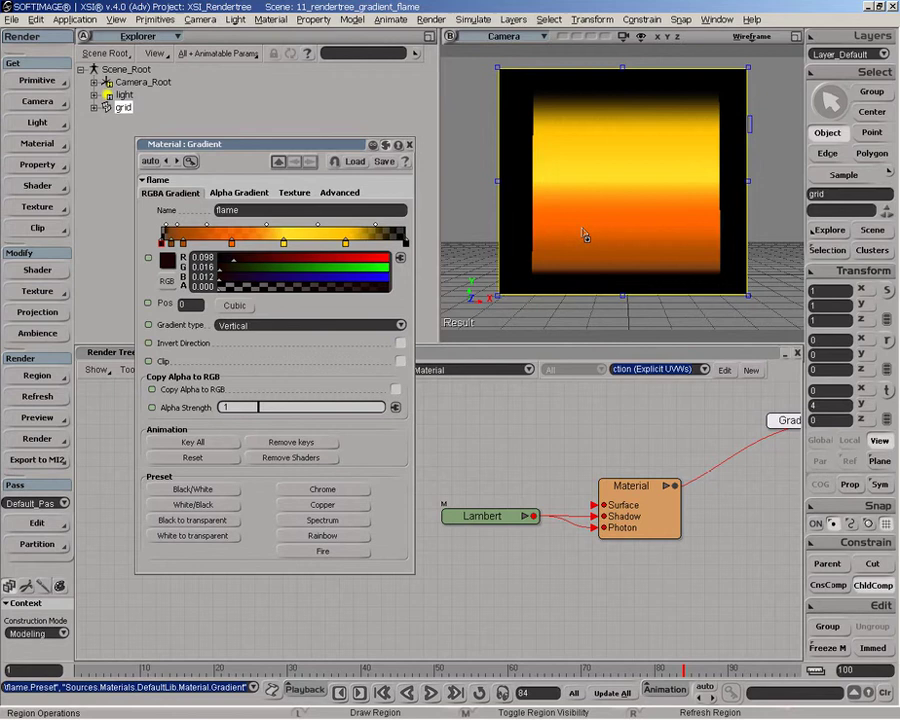
{"action": "left_click", "coordinate": [409, 144]}
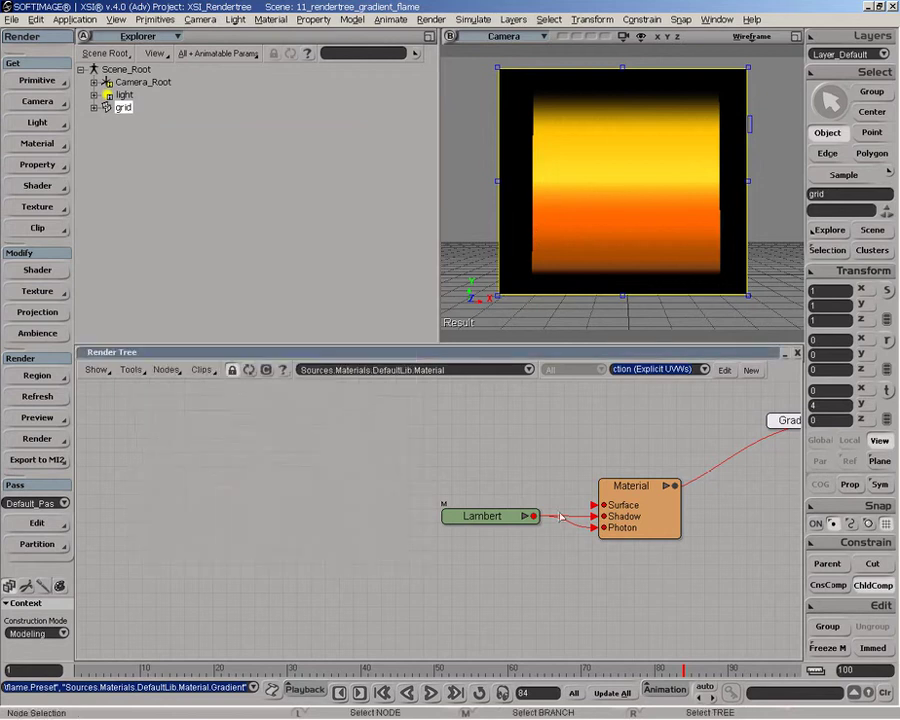
Reposition the flame gradient node near Lambert and inspect its inputs.
{"action": "left_click_drag", "start_coordinate": [790, 424], "coordinate": [501, 480]}
{"action": "left_click", "coordinate": [489, 494]}
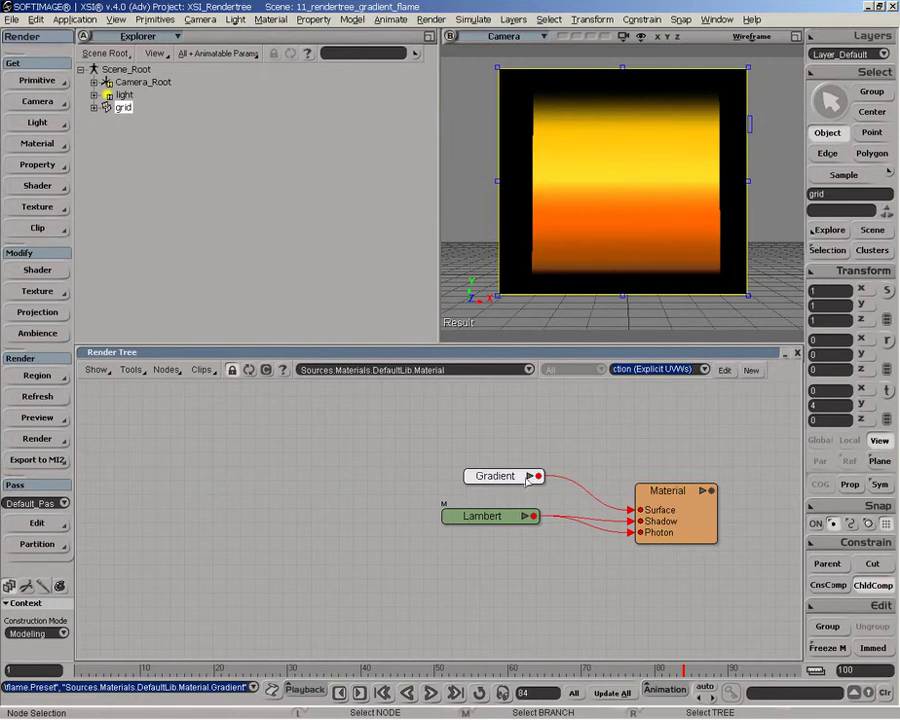
{"action": "left_click", "coordinate": [529, 477]}
{"action": "left_click_drag", "start_coordinate": [461, 499], "coordinate": [457, 451]}
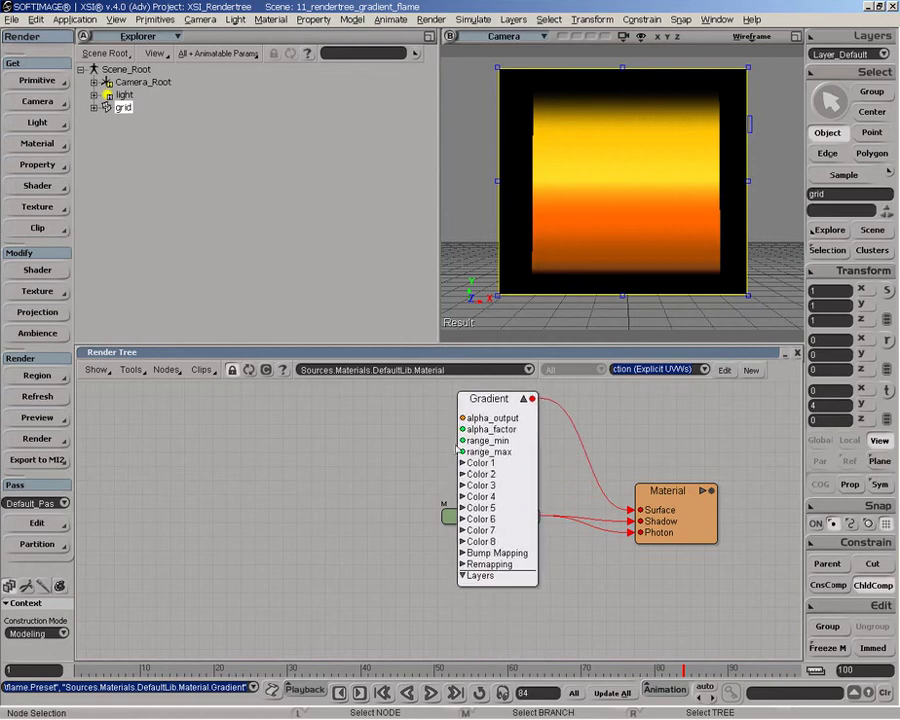
{"action": "left_click", "coordinate": [523, 399]}
Add a shared Scalar node and wire it into the flame's range_max.
{"action": "left_click", "coordinate": [168, 369]}
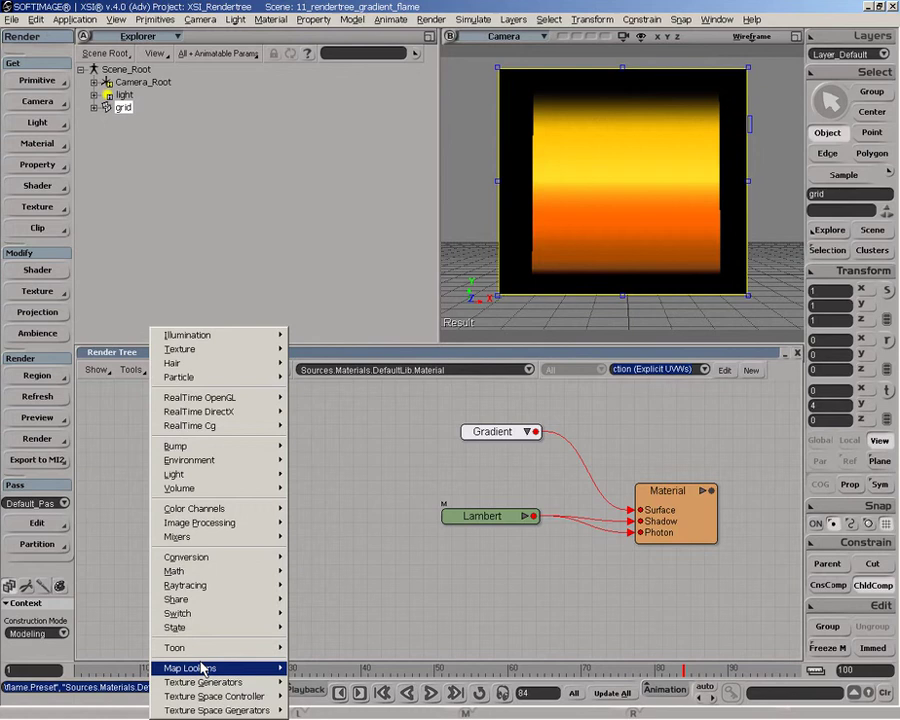
{"action": "mouse_move", "coordinate": [180, 599]}
{"action": "left_click", "coordinate": [318, 476]}
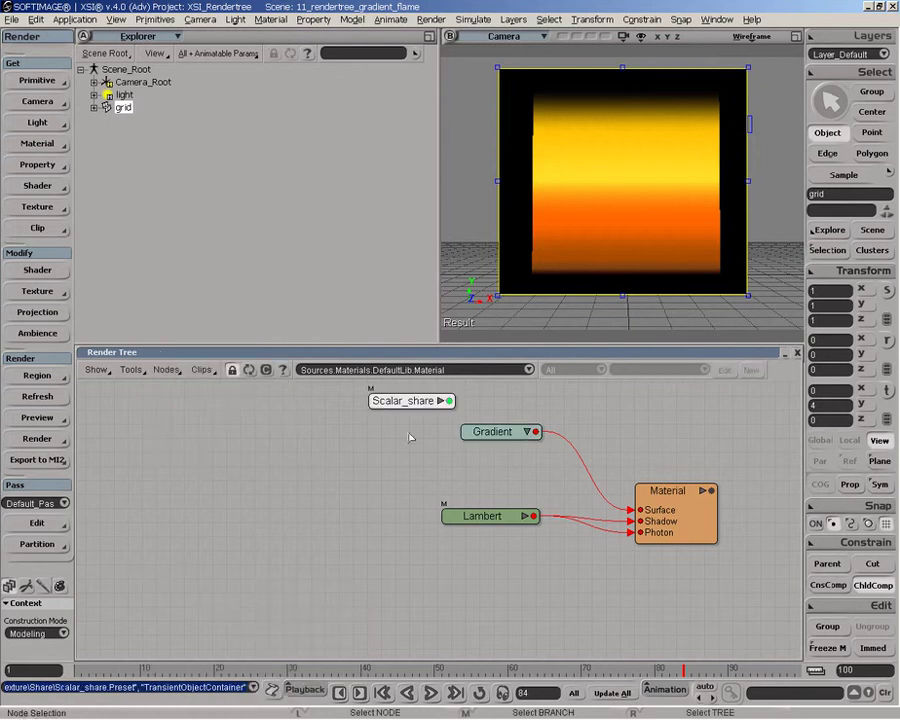
{"action": "left_click_drag", "start_coordinate": [405, 411], "coordinate": [492, 428]}
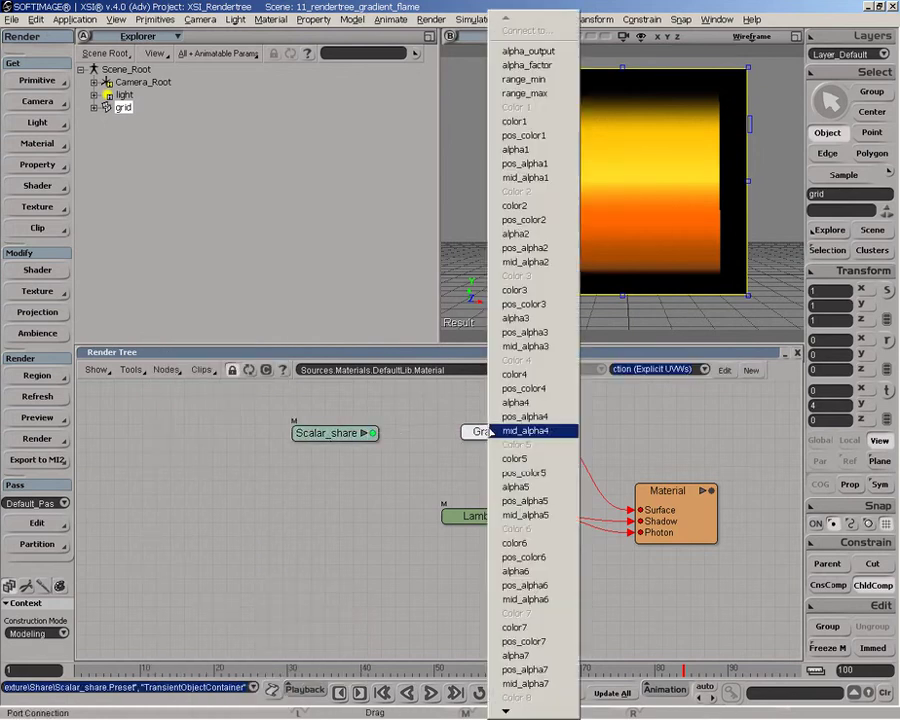
{"action": "left_click", "coordinate": [528, 93]}
Set the Scalar_share Input to 1, then 0.5, then 0.1.
{"action": "double_click", "coordinate": [318, 433]}
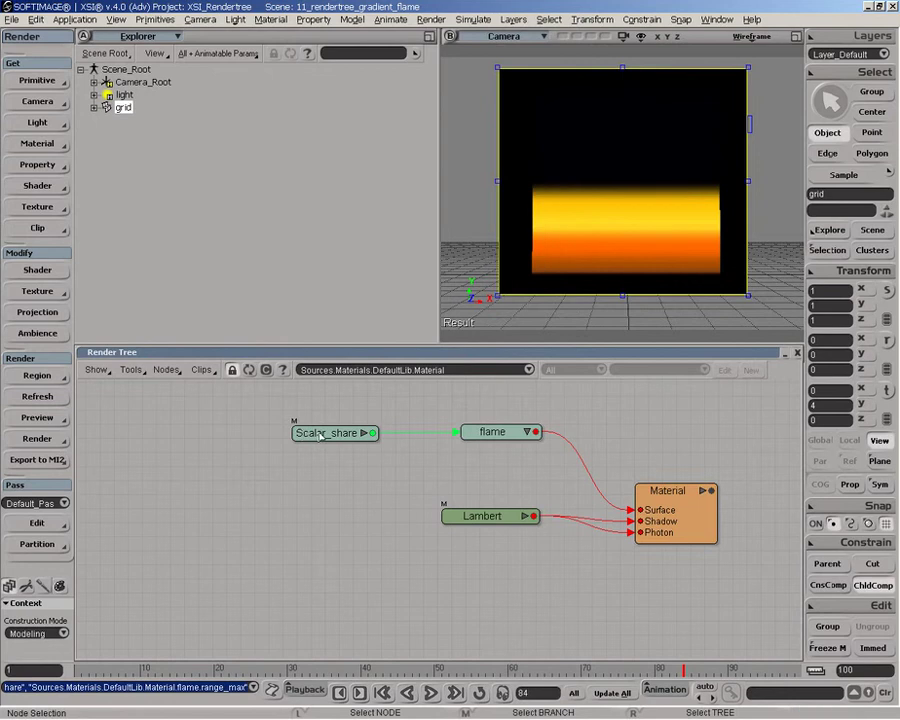
{"action": "double_click", "coordinate": [232, 215]}
{"action": "type", "text": "1"}
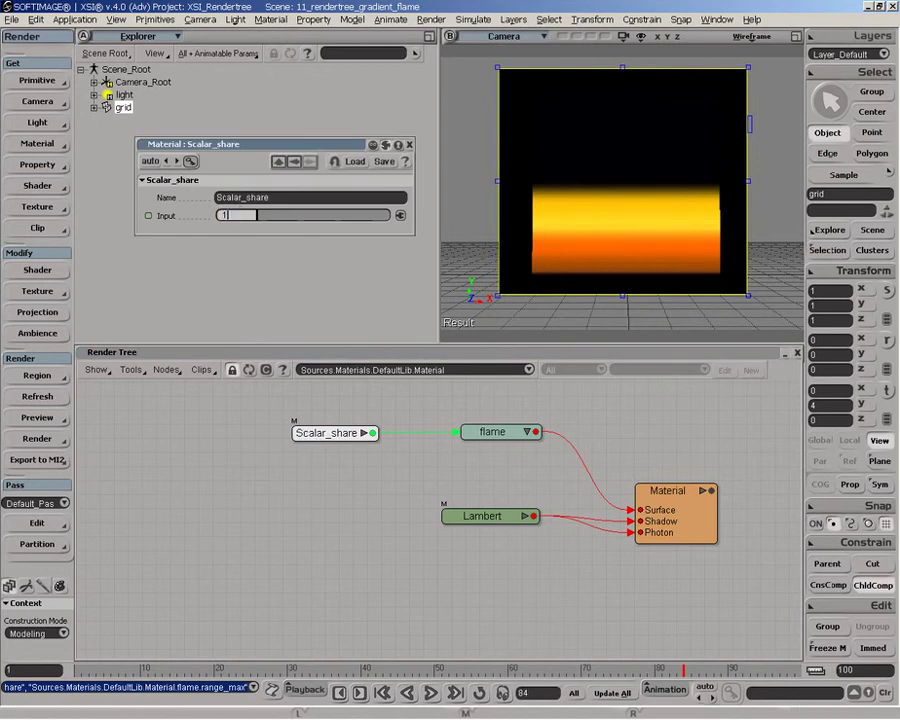
{"action": "key", "text": "Return"}
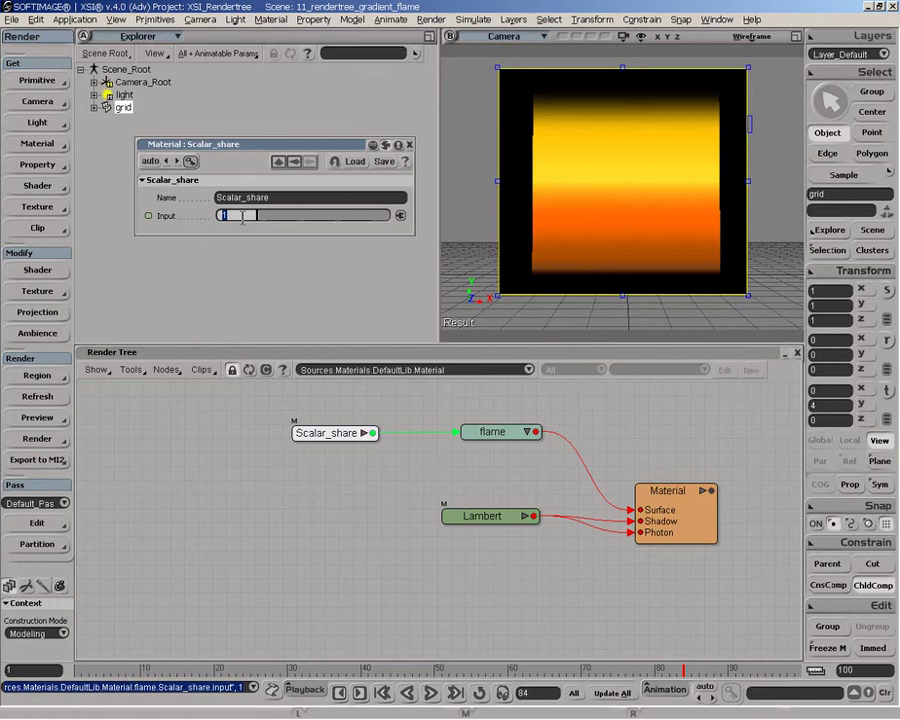
{"action": "type", "text": "0.5"}
{"action": "key", "text": "Return"}
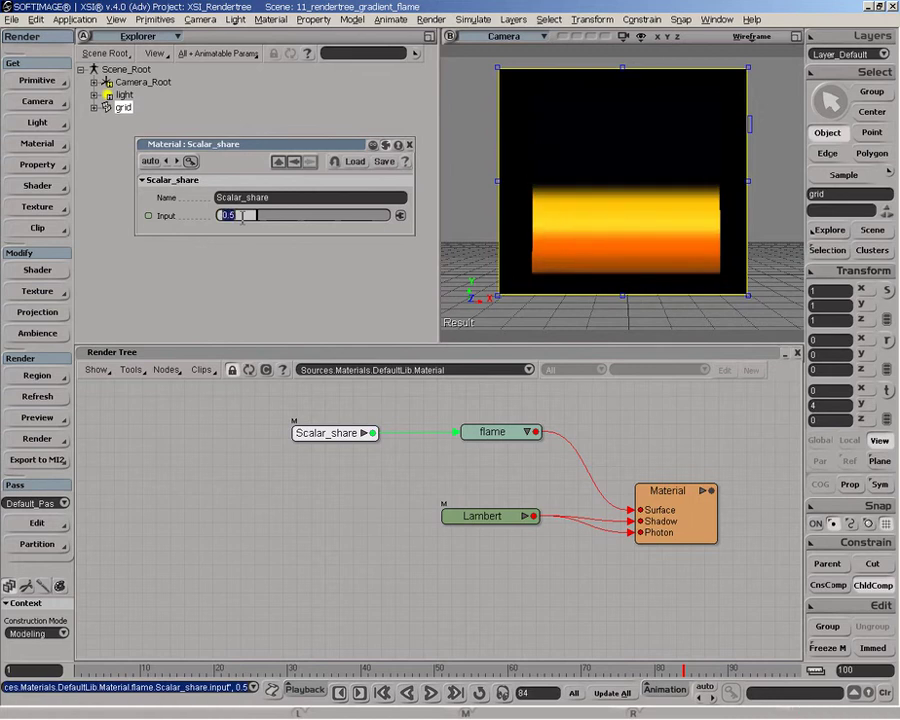
{"action": "type", "text": ".1"}
{"action": "key", "text": "Return"}
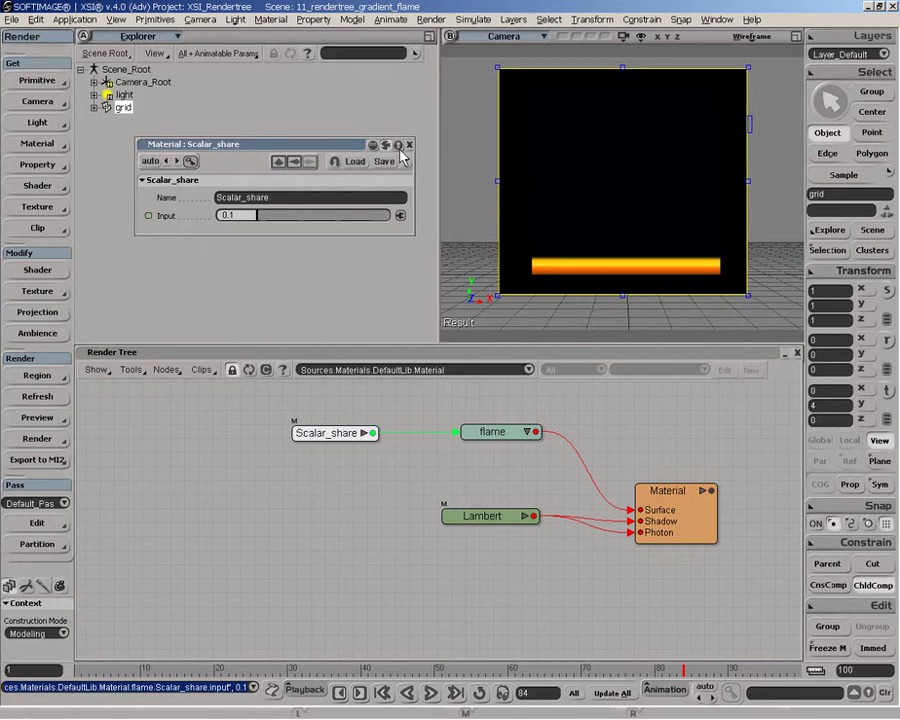
{"action": "left_click", "coordinate": [481, 428]}
Disconnect and delete Scalar_share, clear the render region and re-pan the camera view.
{"action": "left_click_drag", "start_coordinate": [459, 436], "coordinate": [410, 450]}
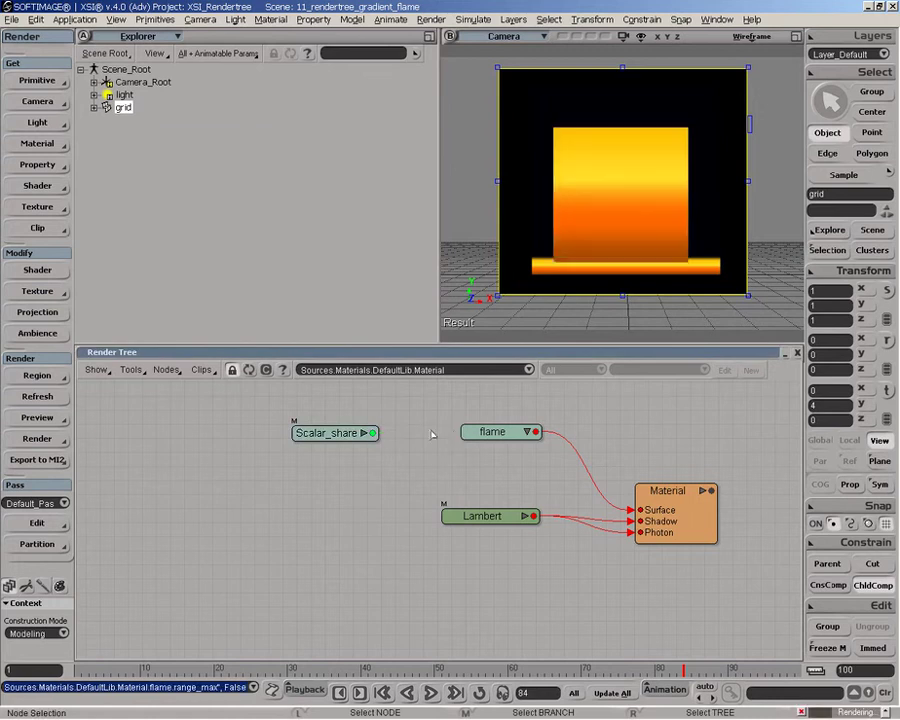
{"action": "left_click_drag", "start_coordinate": [334, 435], "coordinate": [607, 403]}
{"action": "key", "text": "Delete"}
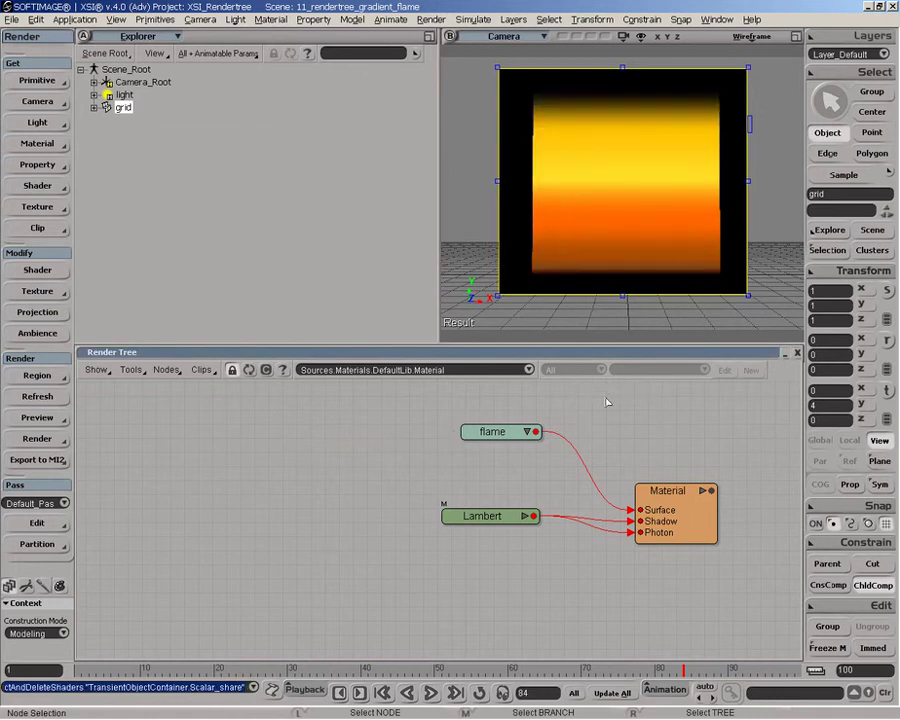
{"action": "left_click_drag", "start_coordinate": [509, 436], "coordinate": [495, 468]}
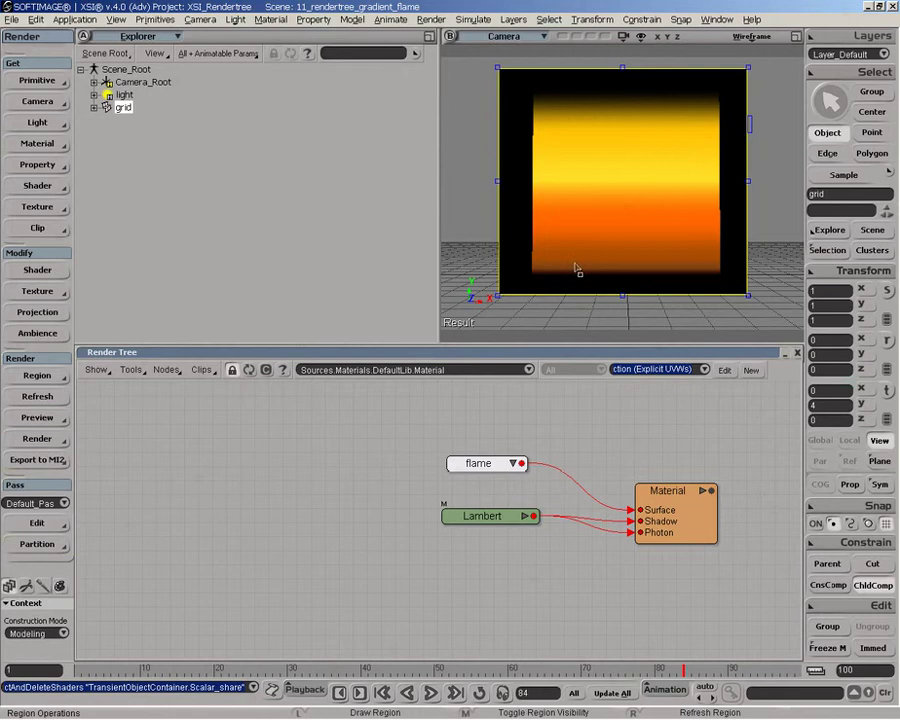
{"action": "middle_click", "coordinate": [490, 233]}
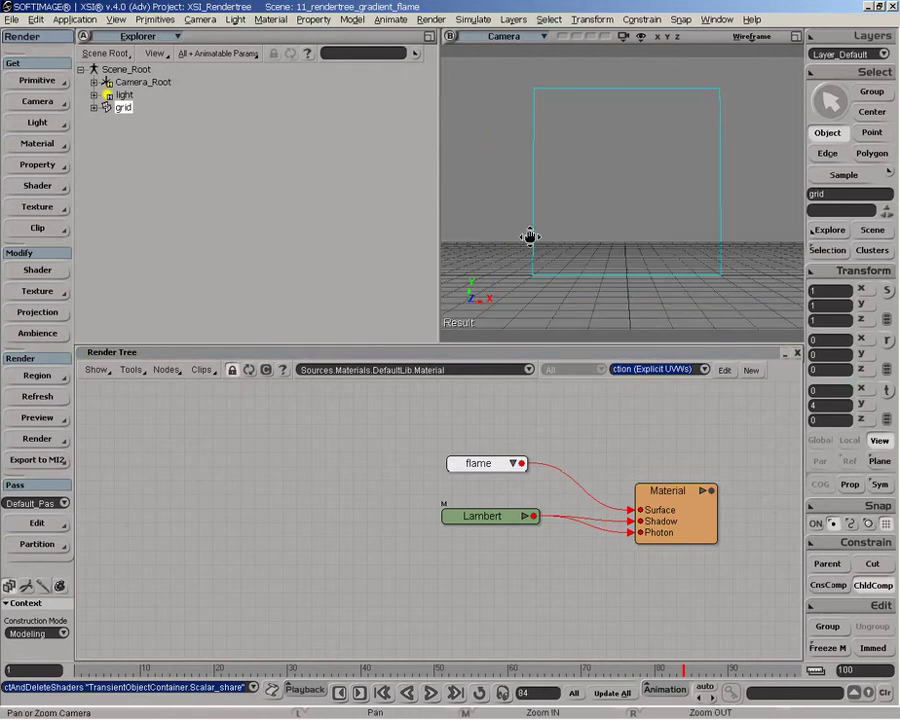
{"action": "left_click_drag", "start_coordinate": [528, 241], "coordinate": [553, 252]}
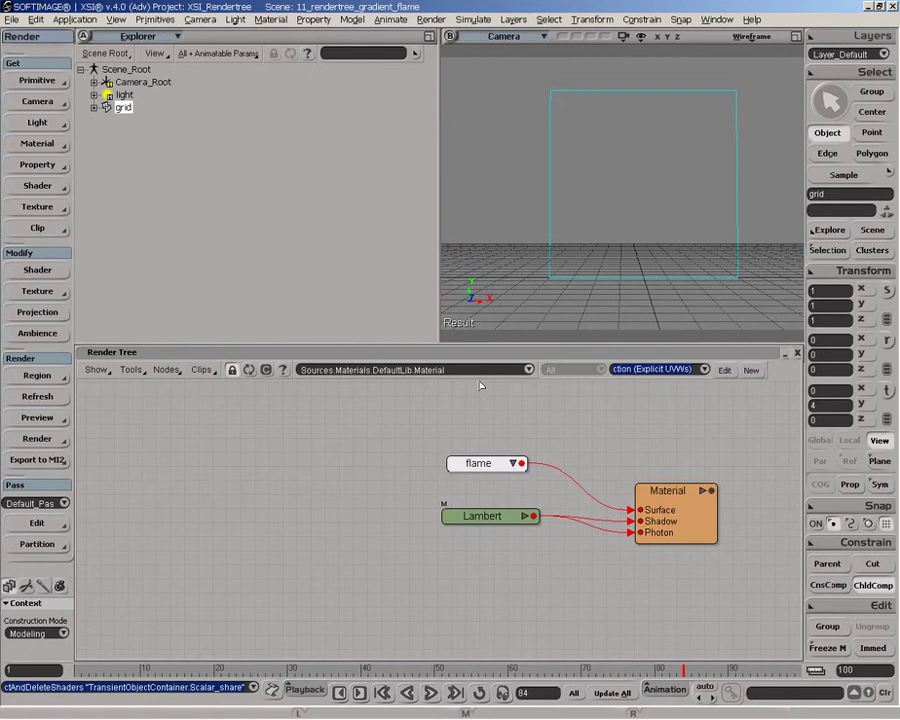
Plug a new Gradient texture into the Material's Surface and render a preview region.
{"action": "left_click", "coordinate": [166, 370]}
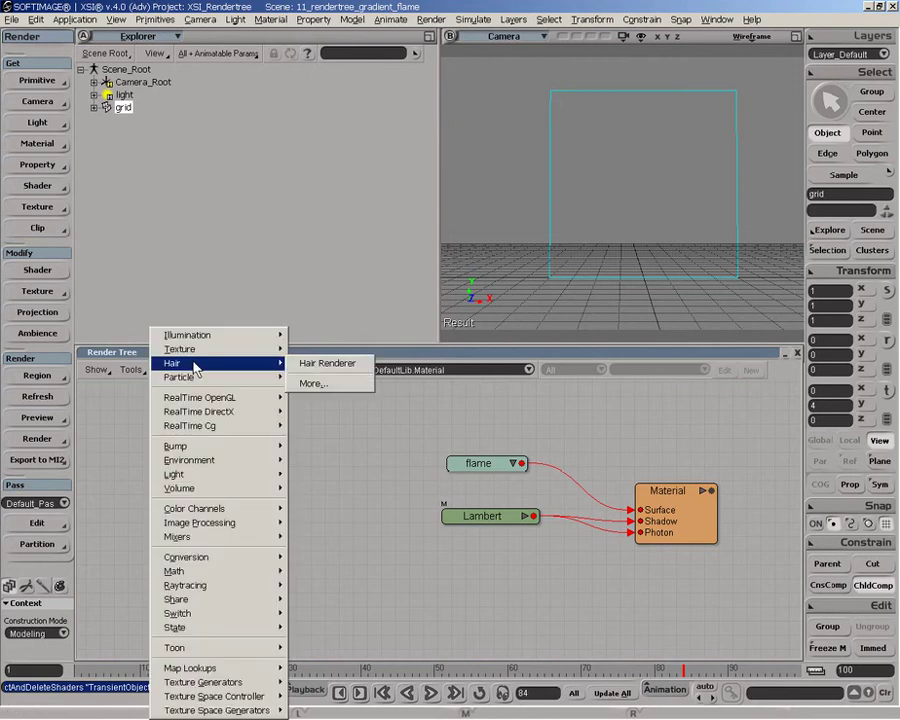
{"action": "mouse_move", "coordinate": [196, 349]}
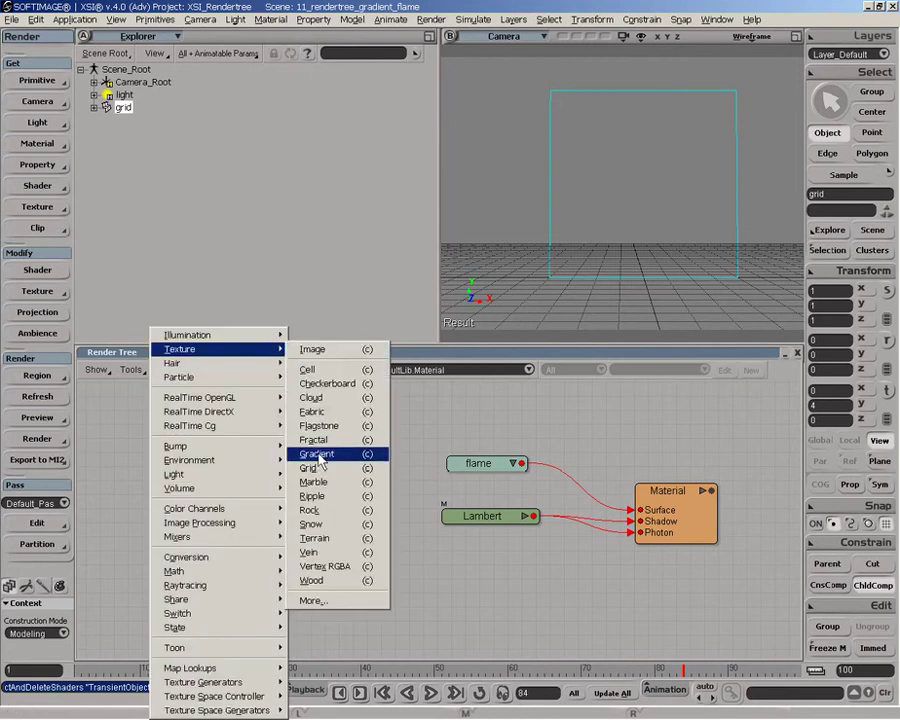
{"action": "left_click", "coordinate": [310, 451]}
{"action": "left_click_drag", "start_coordinate": [402, 411], "coordinate": [672, 505]}
{"action": "left_click", "coordinate": [686, 456]}
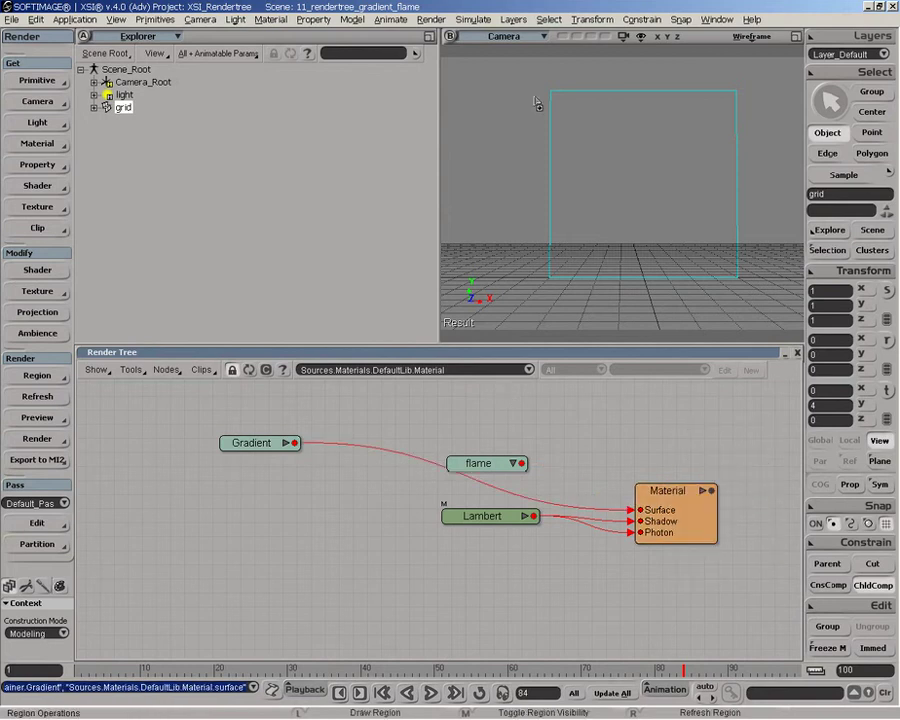
{"action": "key", "text": "q"}
{"action": "left_click_drag", "start_coordinate": [526, 74], "coordinate": [760, 292]}
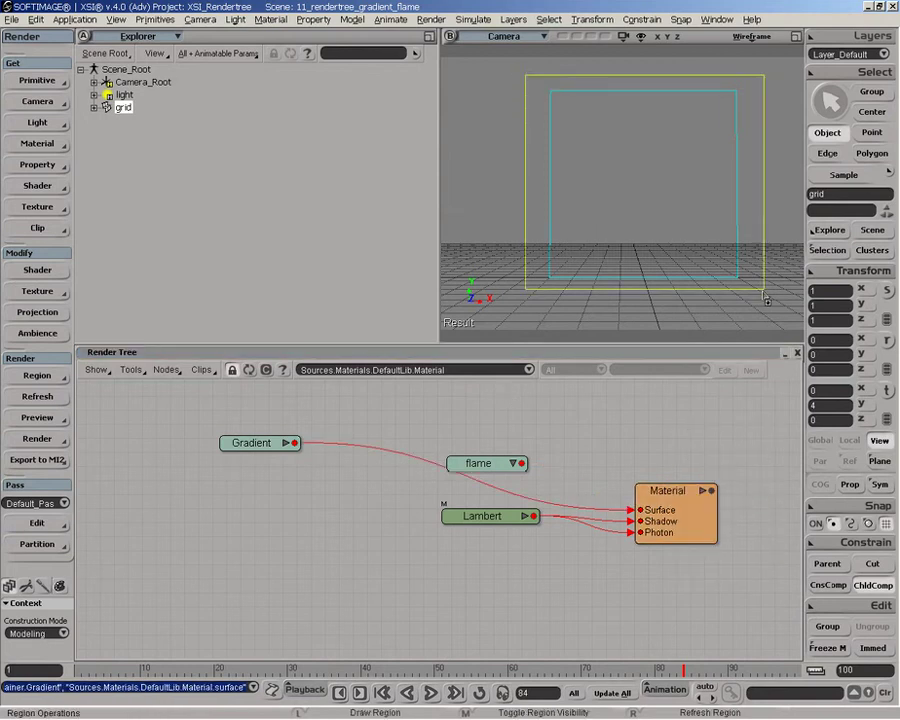
Apply the Black/White preset, switch to Radial Wave, and make the first key white.
{"action": "double_click", "coordinate": [252, 444]}
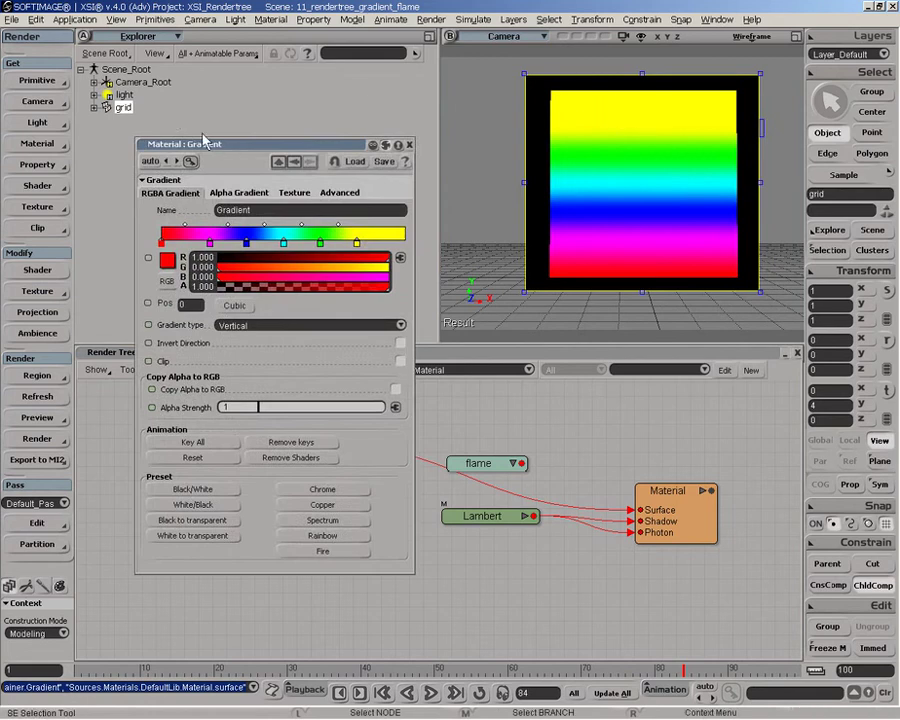
{"action": "left_click_drag", "start_coordinate": [160, 144], "coordinate": [135, 133]}
{"action": "left_click", "coordinate": [170, 480]}
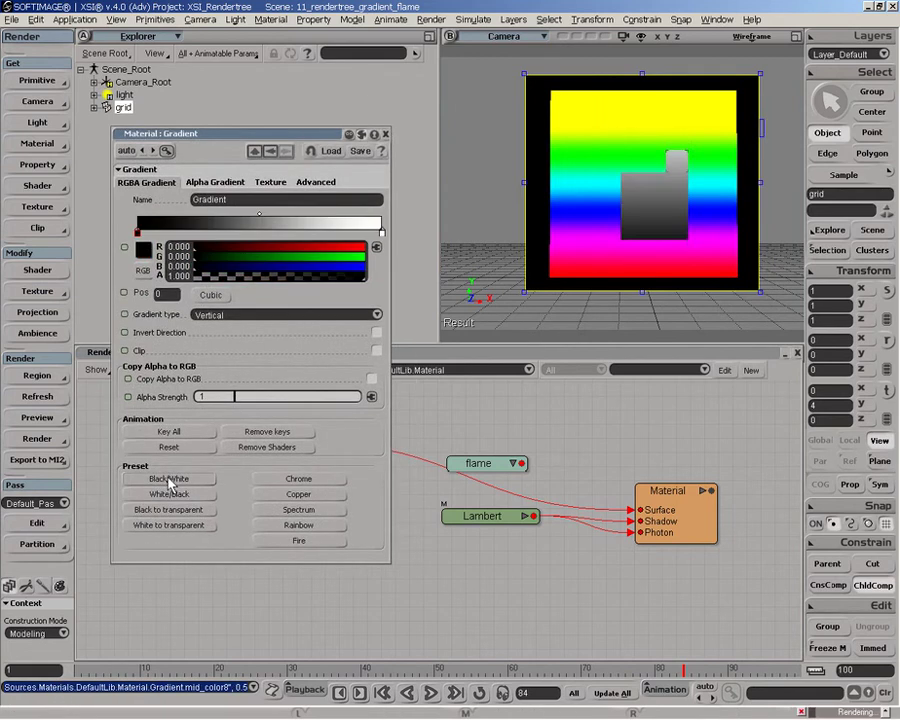
{"action": "left_click", "coordinate": [244, 314]}
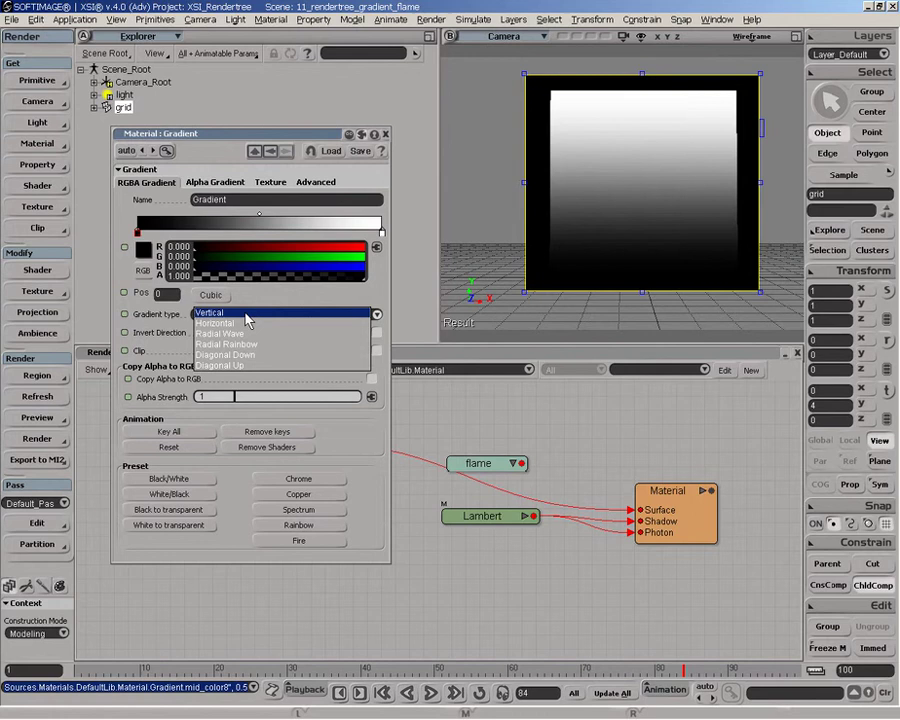
{"action": "left_click", "coordinate": [242, 336]}
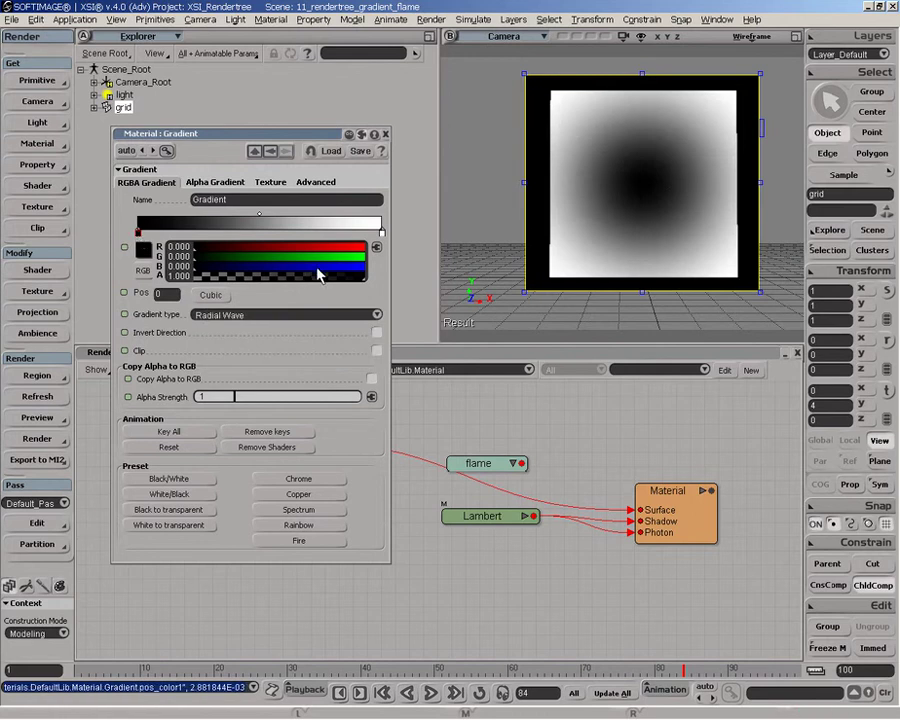
{"action": "left_click_drag", "start_coordinate": [237, 256], "coordinate": [407, 257], "text": "ctrl"}
{"action": "left_click", "coordinate": [381, 233]}
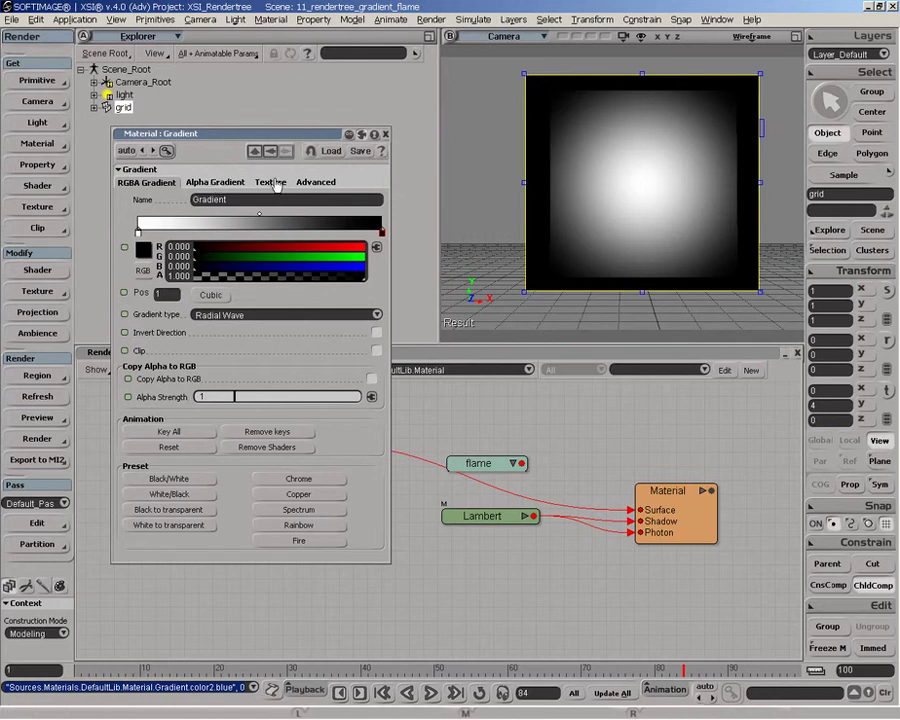
Set UV Remap Min Y to 0.5 and move the black key to about 0.73.
{"action": "left_click", "coordinate": [315, 182]}
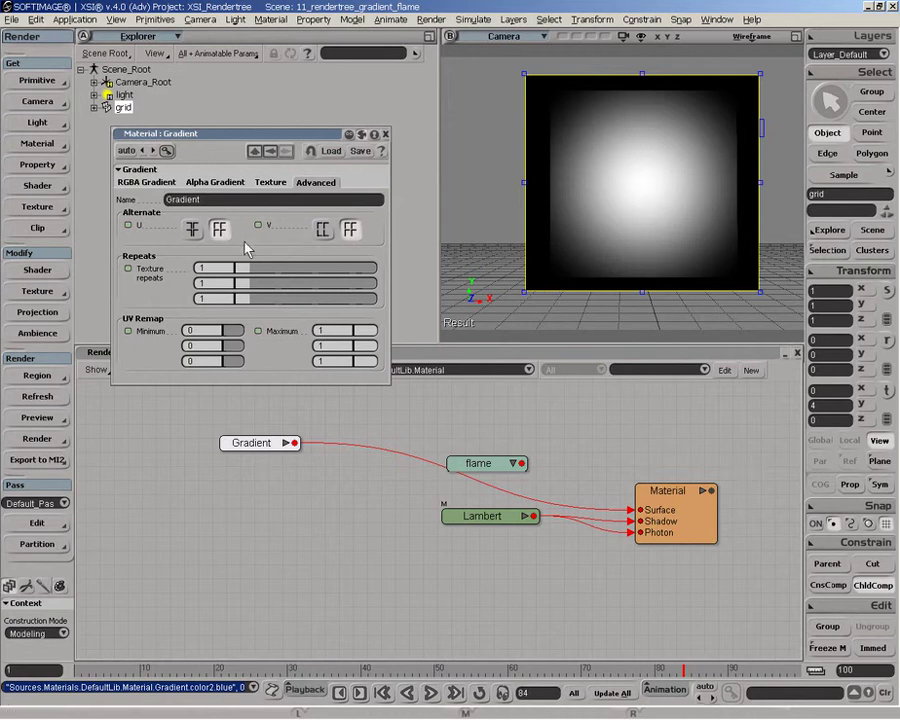
{"action": "left_click", "coordinate": [193, 345]}
{"action": "type", "text": "0.5"}
{"action": "key", "text": "Return"}
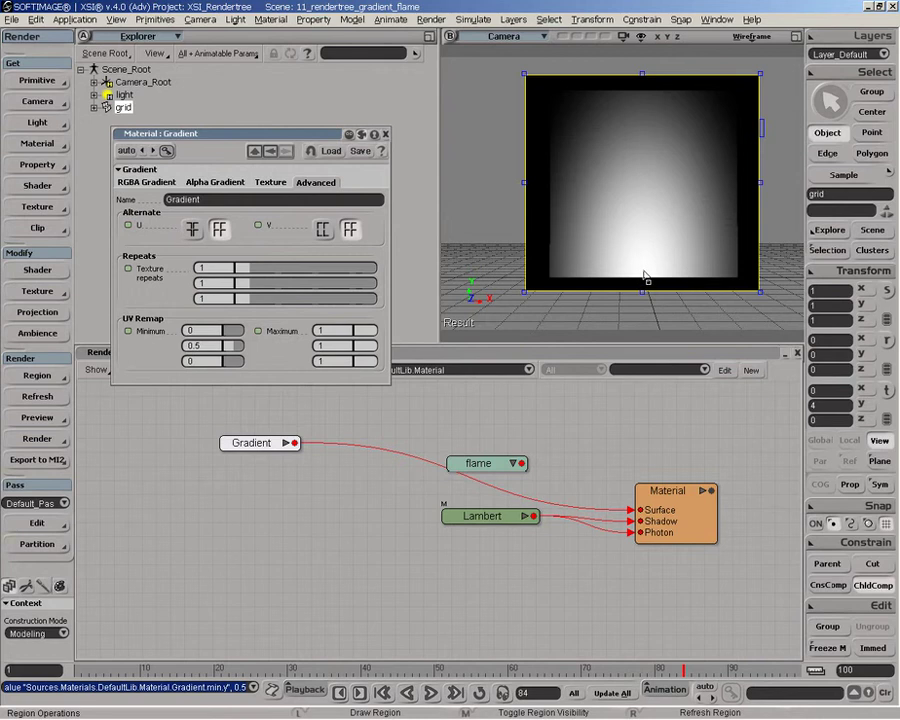
{"action": "left_click", "coordinate": [146, 182]}
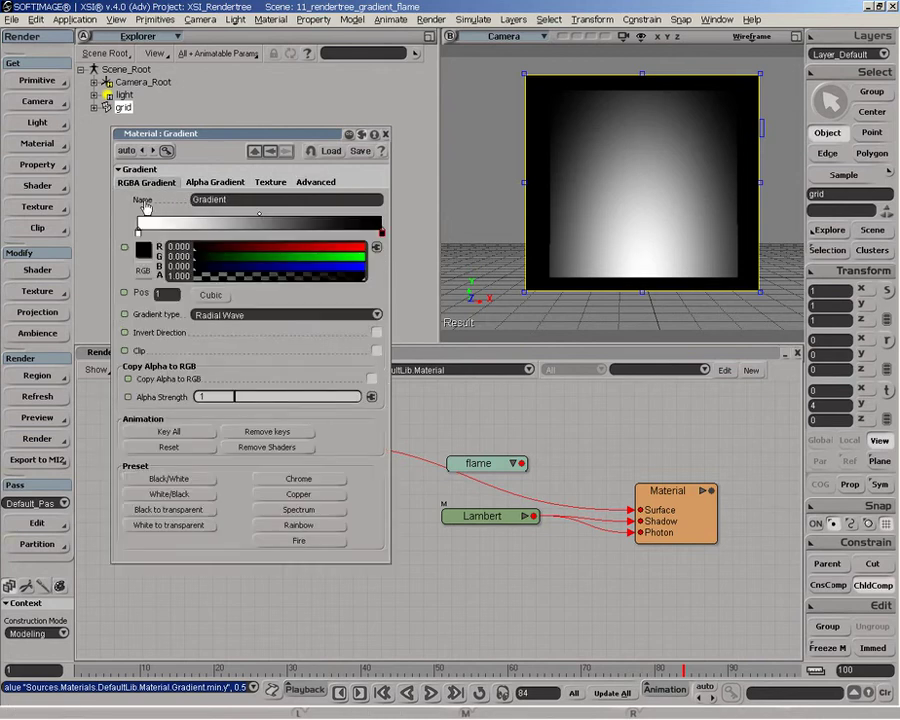
{"action": "left_click_drag", "start_coordinate": [381, 234], "coordinate": [315, 233]}
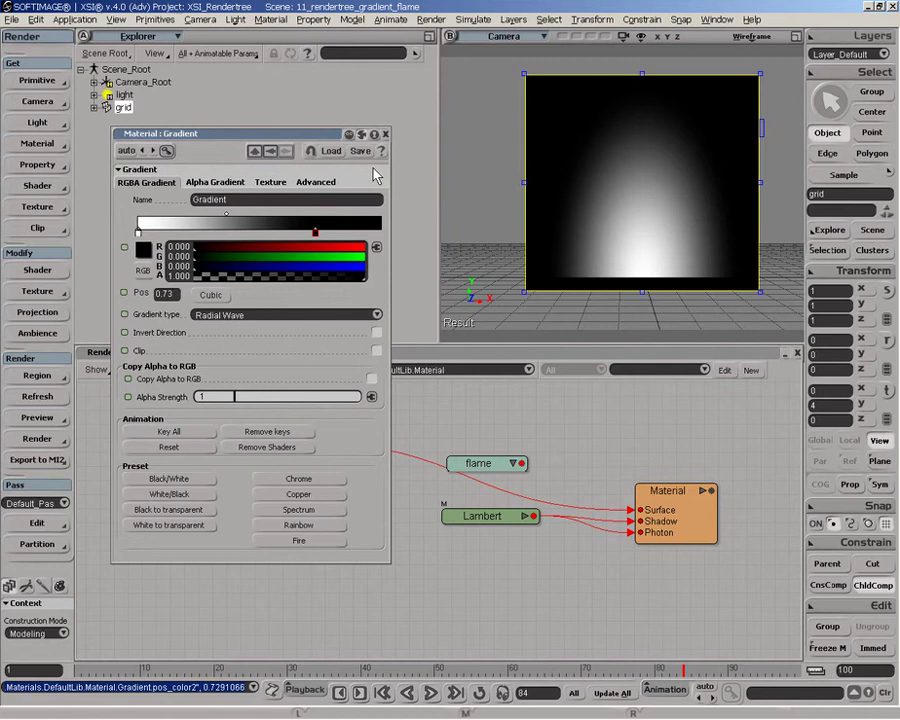
{"action": "left_click", "coordinate": [386, 135]}
Rearrange the flame and Gradient nodes and add a Fractal texture node.
{"action": "left_click_drag", "start_coordinate": [262, 444], "coordinate": [217, 450]}
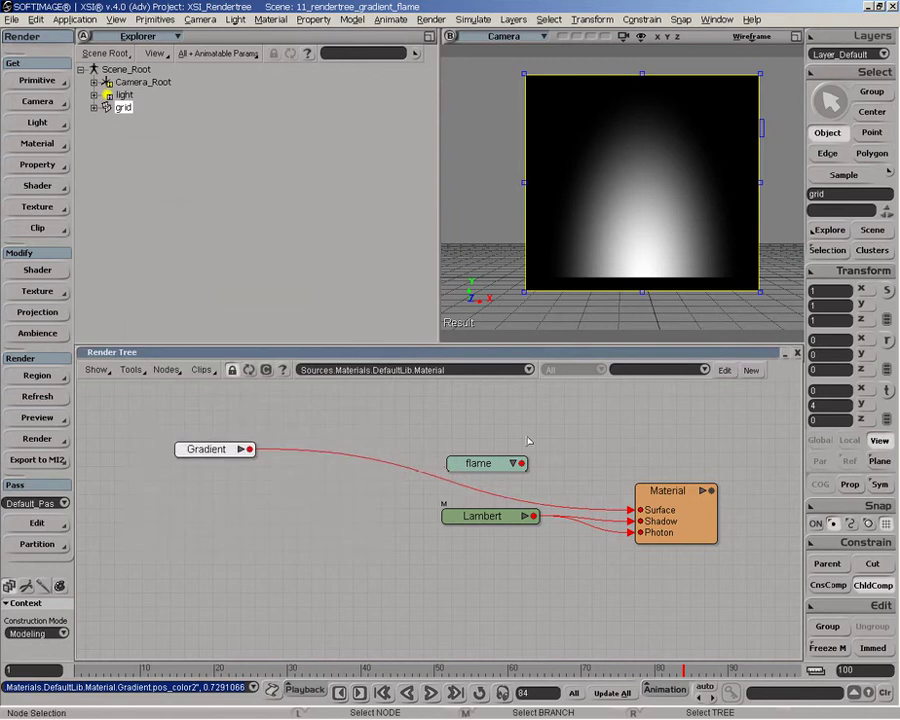
{"action": "left_click_drag", "start_coordinate": [494, 468], "coordinate": [555, 414]}
{"action": "mouse_move", "coordinate": [205, 446]}
{"action": "left_mouse_down"}
{"action": "mouse_move", "coordinate": [255, 436]}
{"action": "mouse_move", "coordinate": [205, 436]}
{"action": "left_mouse_up"}
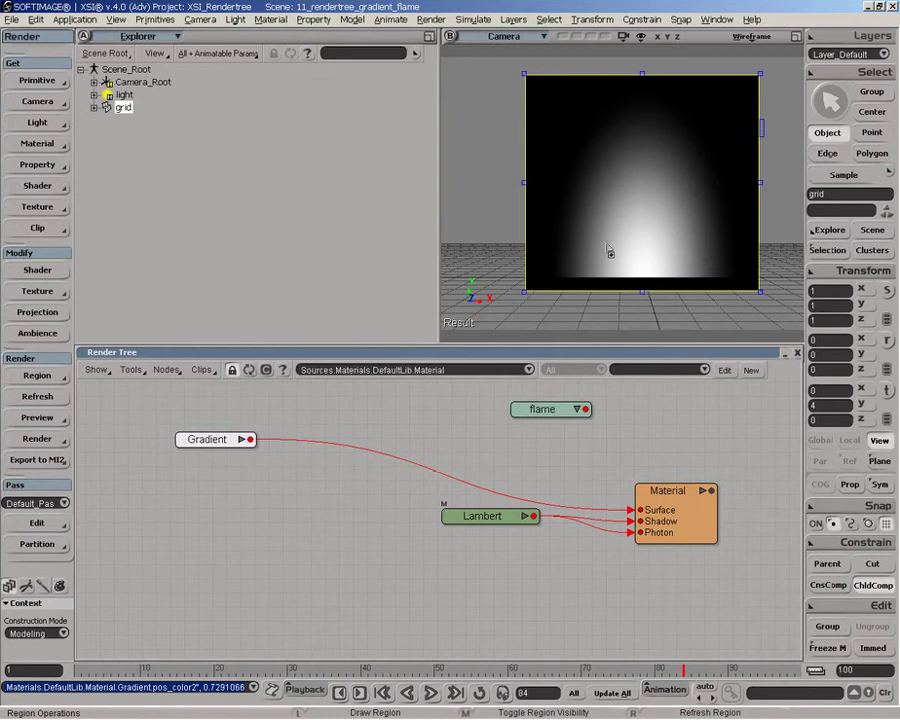
{"action": "left_click", "coordinate": [166, 369]}
{"action": "mouse_move", "coordinate": [205, 352]}
{"action": "left_click", "coordinate": [310, 383]}
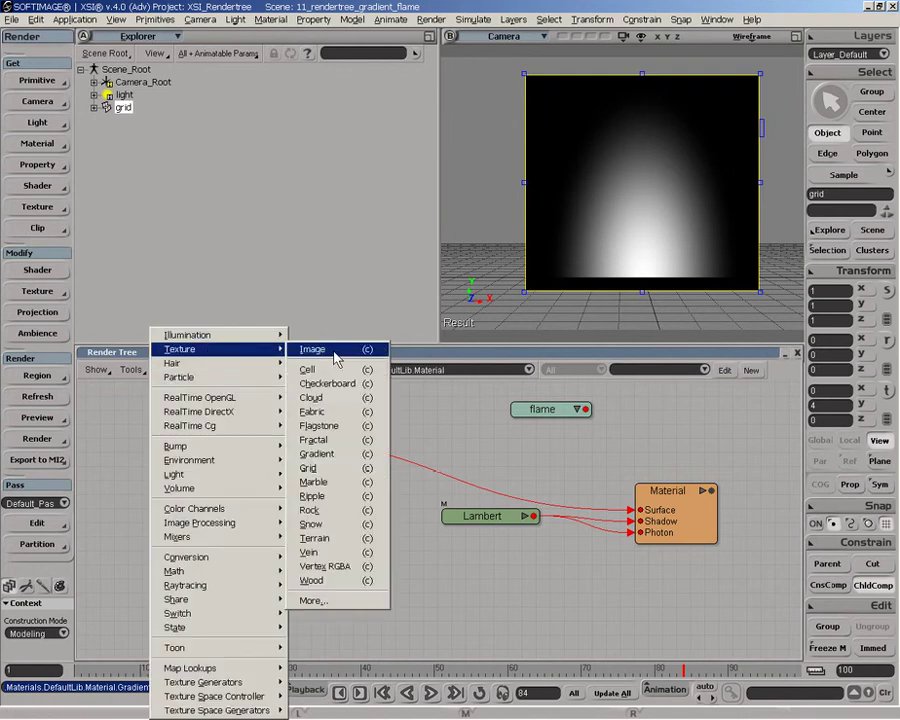
{"action": "left_click", "coordinate": [330, 437]}
{"action": "left_click_drag", "start_coordinate": [397, 407], "coordinate": [404, 427]}
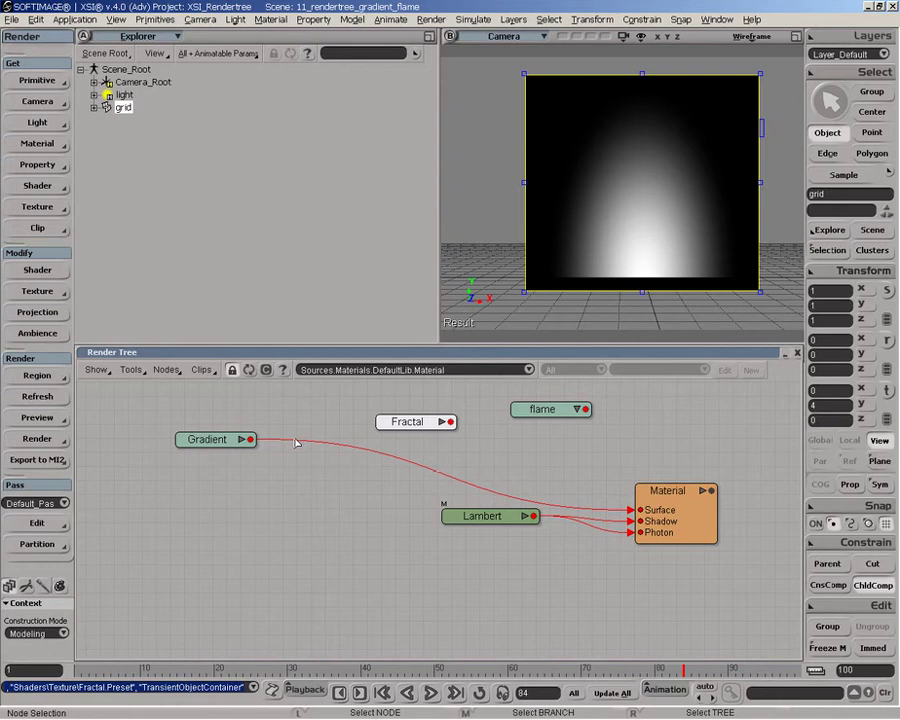
Feed the Gradient into Fractal's color1 and plug the Fractal into the Material's Surface.
{"action": "left_click", "coordinate": [440, 422]}
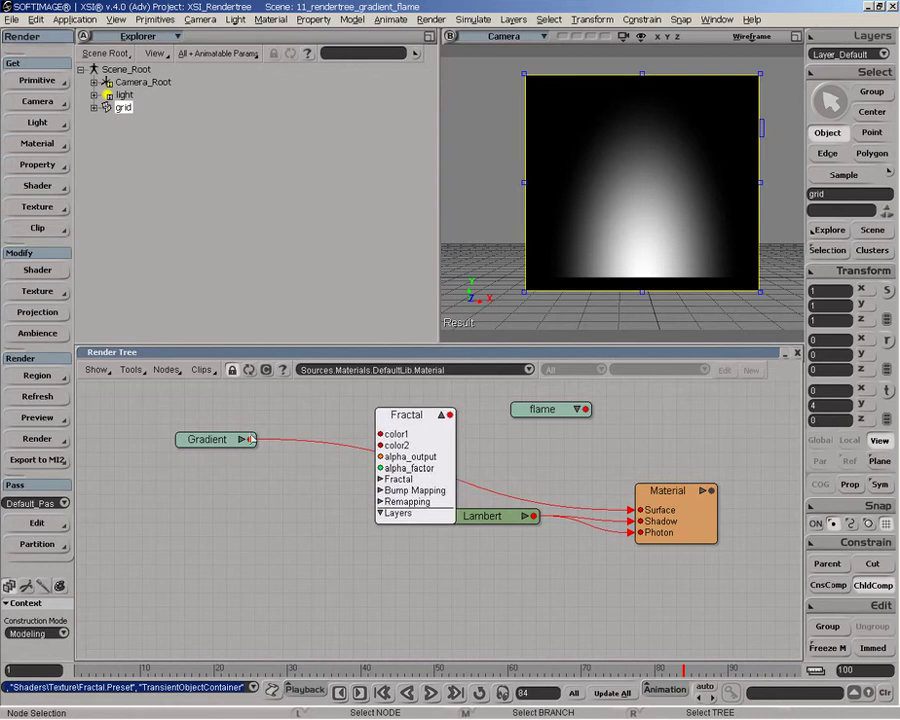
{"action": "left_click_drag", "start_coordinate": [309, 438], "coordinate": [414, 436]}
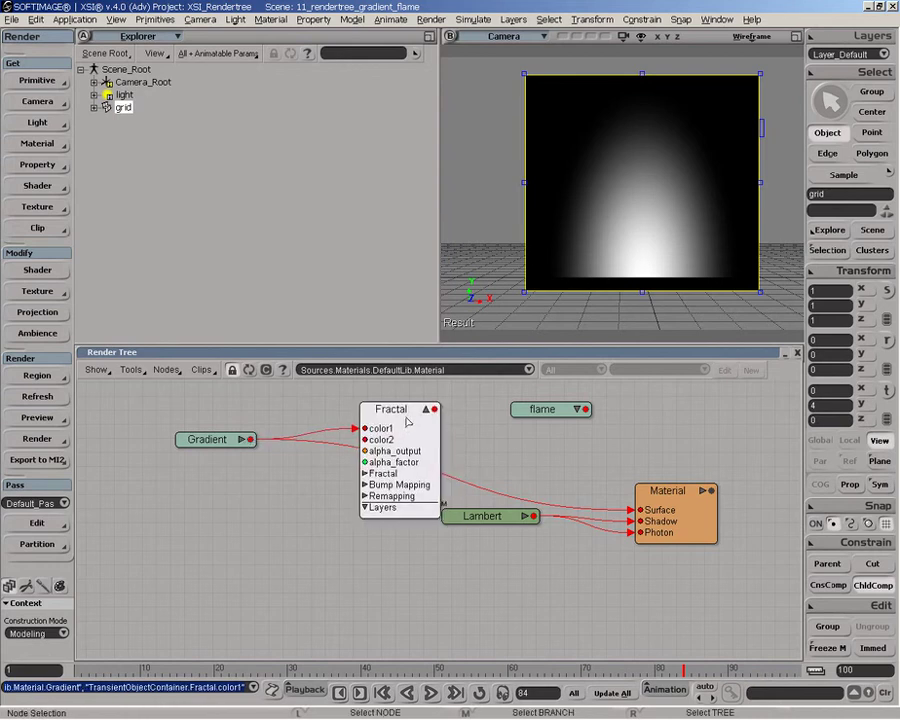
{"action": "double_click", "coordinate": [405, 417]}
{"action": "left_click", "coordinate": [170, 182]}
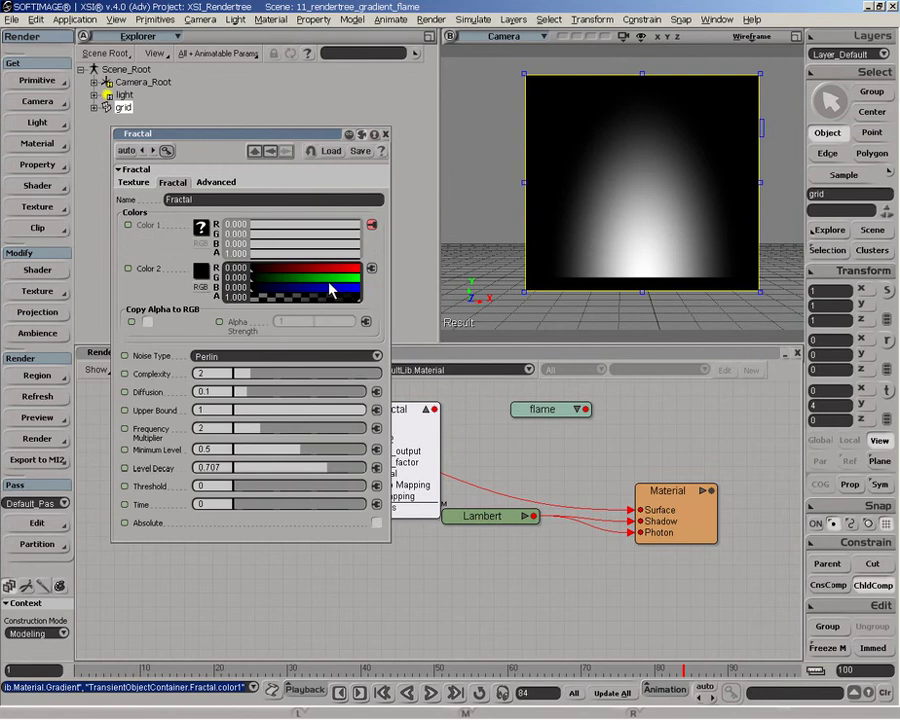
{"action": "left_click", "coordinate": [385, 133]}
{"action": "left_click_drag", "start_coordinate": [434, 410], "coordinate": [665, 492]}
{"action": "left_click", "coordinate": [693, 460]}
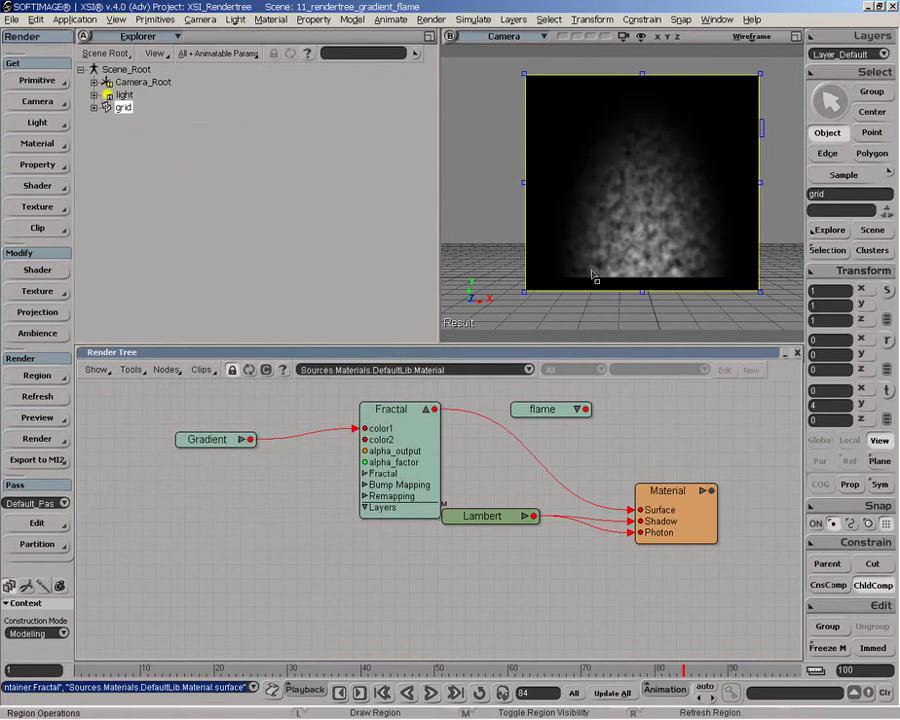
Give the Fractal a Minimum Level of 0.239 and Level Decay 0, then slide it to about 0.144.
{"action": "left_click_drag", "start_coordinate": [402, 420], "coordinate": [383, 428]}
{"action": "double_click", "coordinate": [383, 428]}
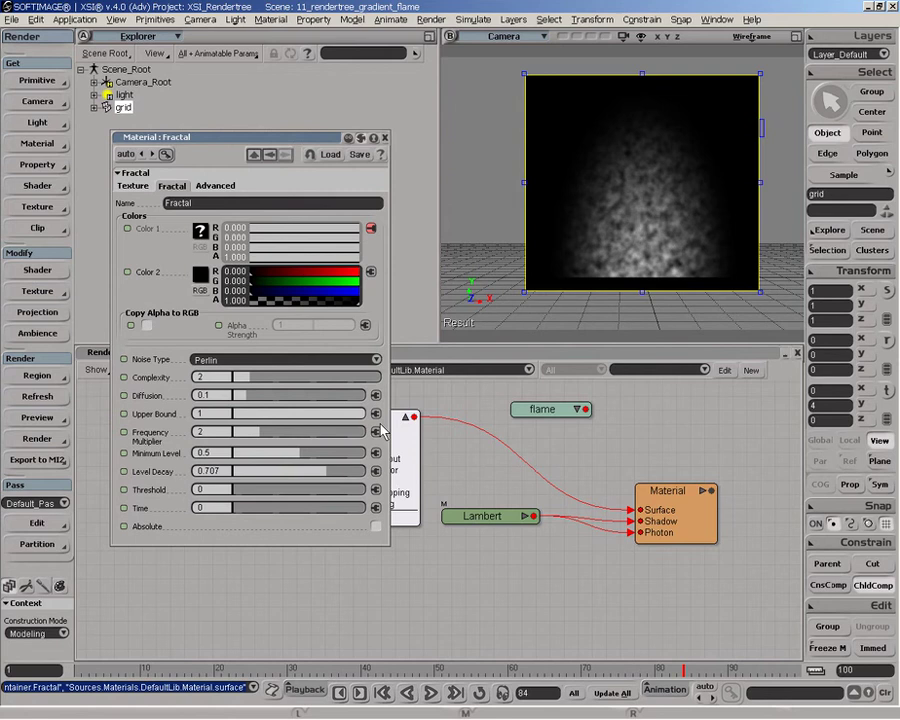
{"action": "left_click", "coordinate": [212, 378]}
{"action": "key", "text": "Tab"}
{"action": "key", "text": "Tab"}
{"action": "key", "text": "Tab"}
{"action": "key", "text": "Tab"}
{"action": "type", "text": "0.239"}
{"action": "key", "text": "Return"}
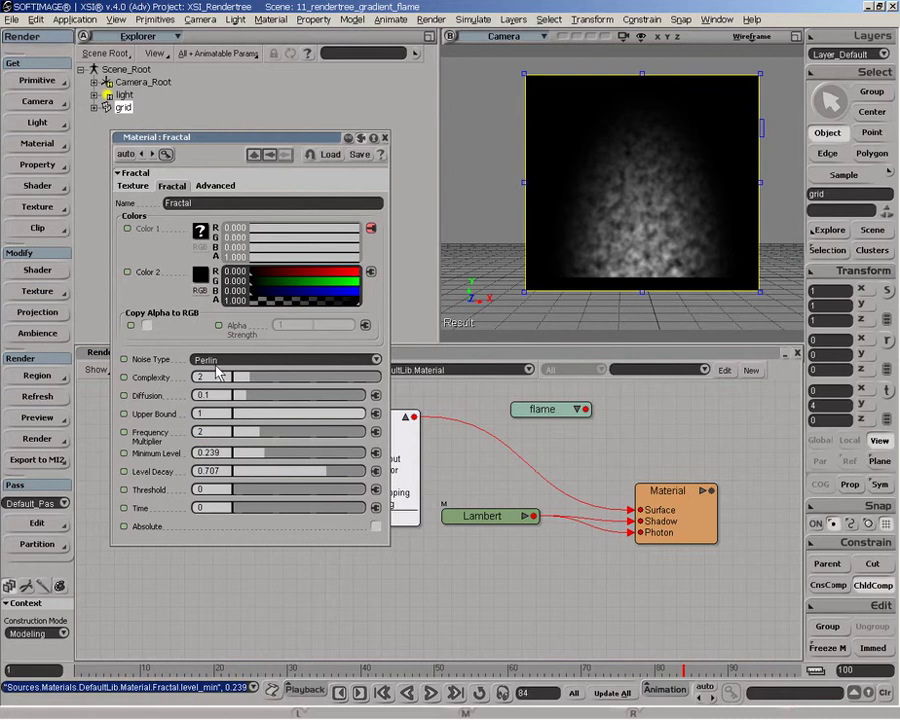
{"action": "left_click", "coordinate": [222, 472]}
{"action": "type", "text": "0"}
{"action": "key", "text": "Return"}
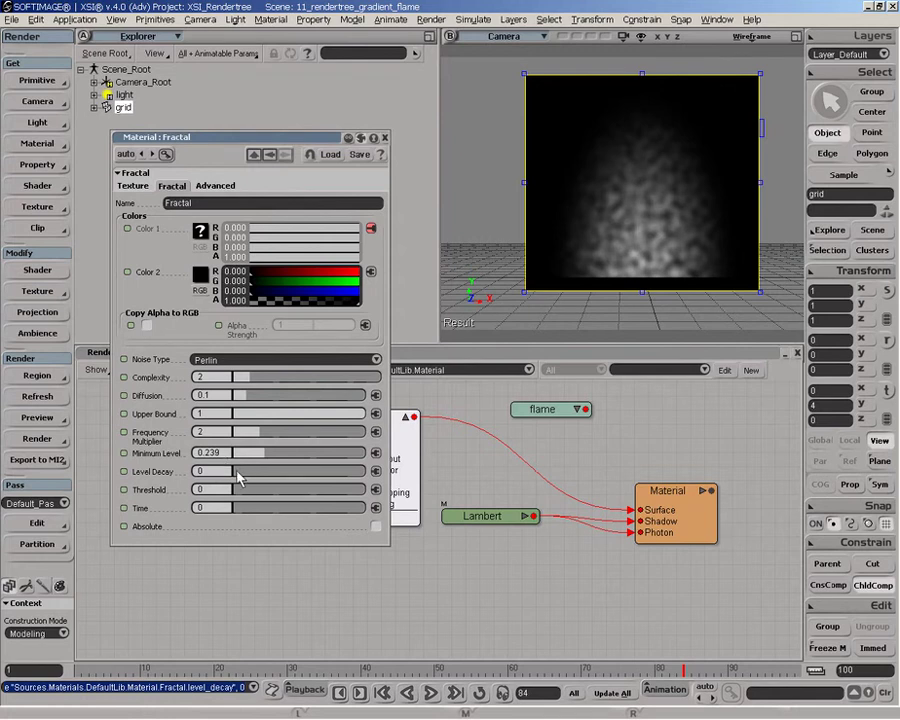
{"action": "mouse_move", "coordinate": [237, 474]}
{"action": "left_mouse_down"}
{"action": "mouse_move", "coordinate": [412, 468]}
{"action": "mouse_move", "coordinate": [218, 480]}
{"action": "mouse_move", "coordinate": [418, 474]}
{"action": "mouse_move", "coordinate": [231, 482]}
{"action": "mouse_move", "coordinate": [248, 478]}
{"action": "left_mouse_up"}
Connect the Gradient to Fractal's level_decay, auto-inserting a Color2scalar node.
{"action": "left_click", "coordinate": [385, 137]}
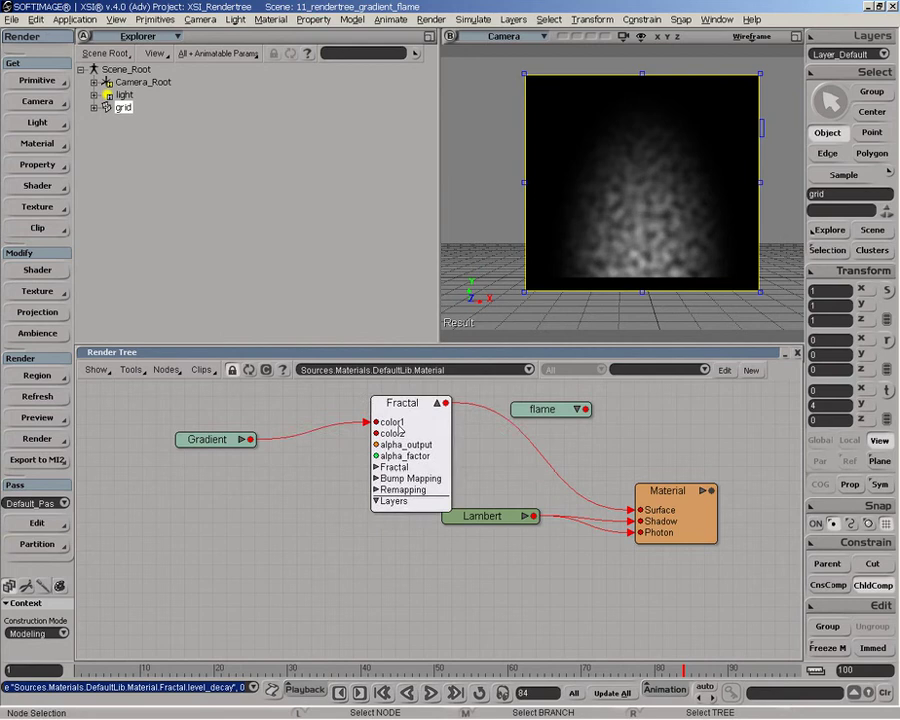
{"action": "left_click_drag", "start_coordinate": [507, 519], "coordinate": [516, 562]}
{"action": "left_click_drag", "start_coordinate": [402, 432], "coordinate": [420, 449]}
{"action": "left_click_drag", "start_coordinate": [530, 410], "coordinate": [654, 414]}
{"action": "left_click_drag", "start_coordinate": [410, 437], "coordinate": [473, 427]}
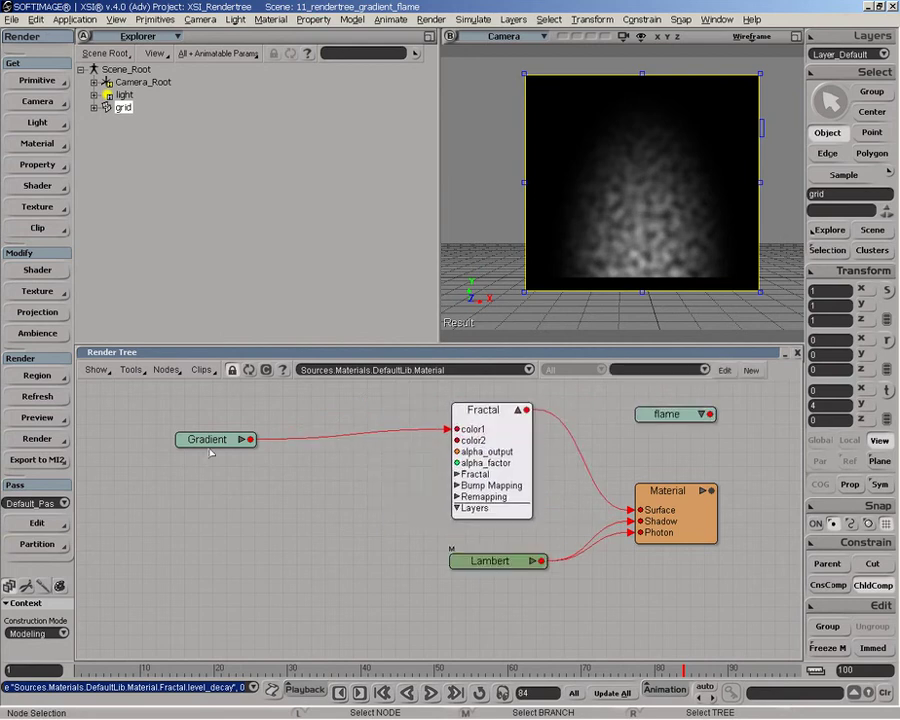
{"action": "left_click_drag", "start_coordinate": [248, 441], "coordinate": [494, 481]}
{"action": "left_click", "coordinate": [514, 491]}
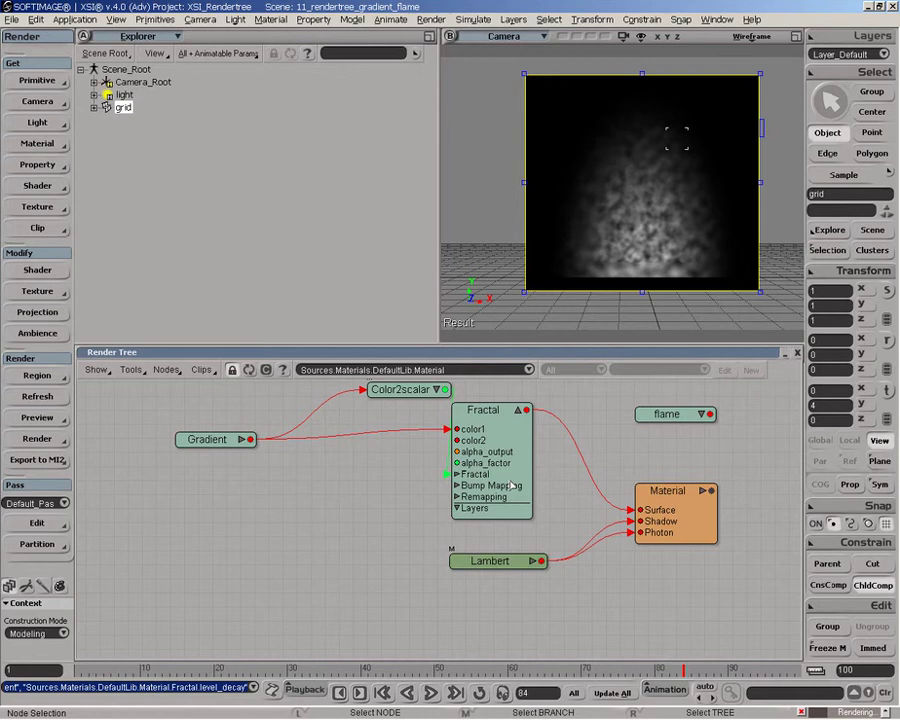
Line up the Gradient, Color2scalar and Fractal nodes and drag Fractal's output toward flame.
{"action": "left_click_drag", "start_coordinate": [405, 389], "coordinate": [346, 490]}
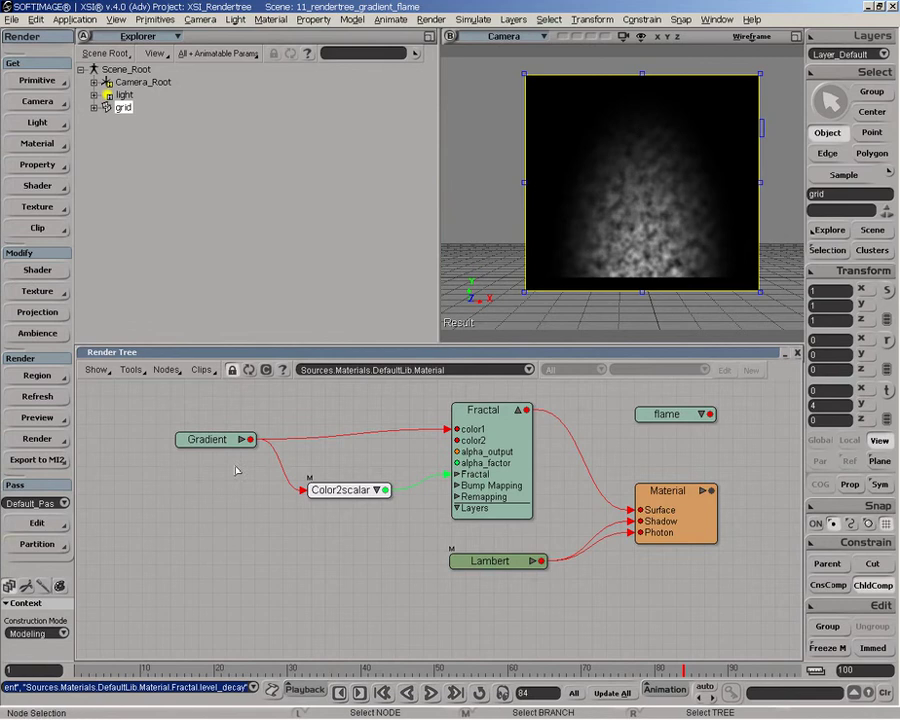
{"action": "left_click_drag", "start_coordinate": [217, 444], "coordinate": [137, 431]}
{"action": "left_click_drag", "start_coordinate": [352, 491], "coordinate": [294, 484]}
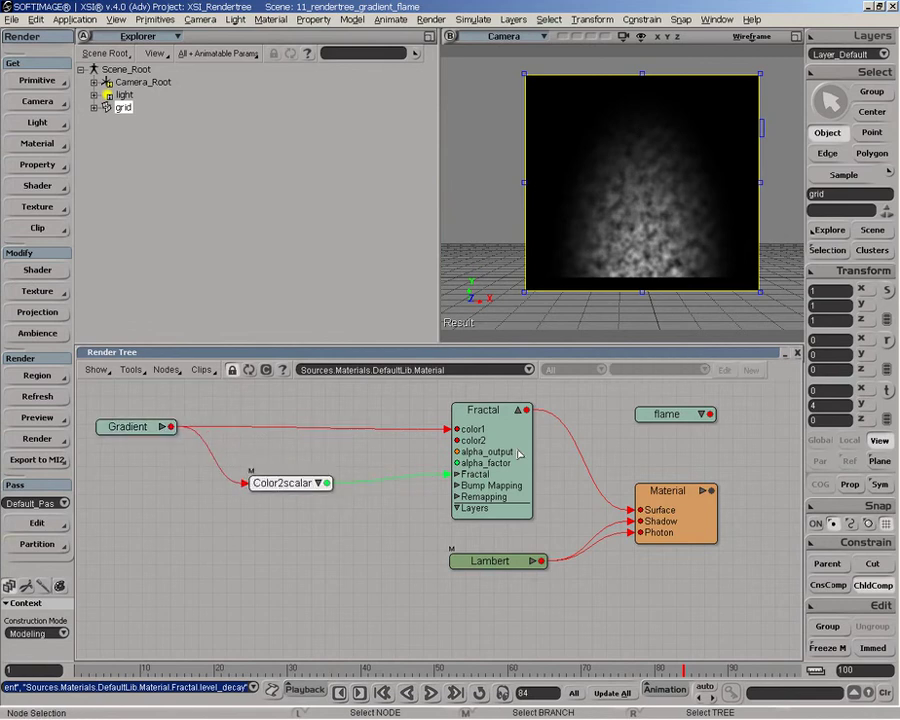
{"action": "left_click_drag", "start_coordinate": [497, 453], "coordinate": [430, 460]}
{"action": "left_click_drag", "start_coordinate": [283, 487], "coordinate": [243, 485]}
{"action": "left_click_drag", "start_coordinate": [132, 435], "coordinate": [113, 432]}
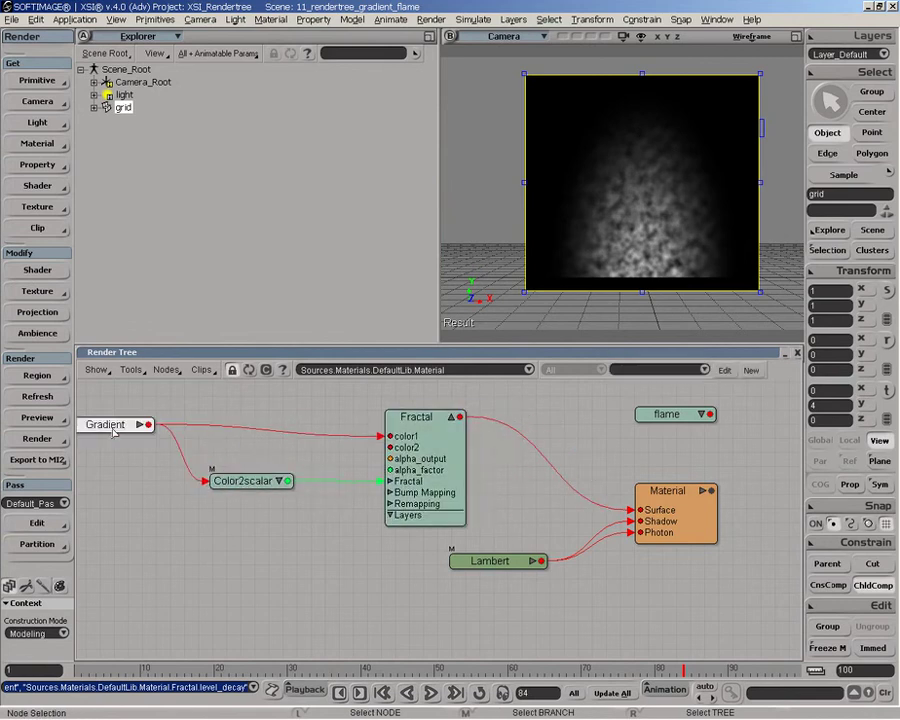
{"action": "left_click_drag", "start_coordinate": [421, 465], "coordinate": [406, 458]}
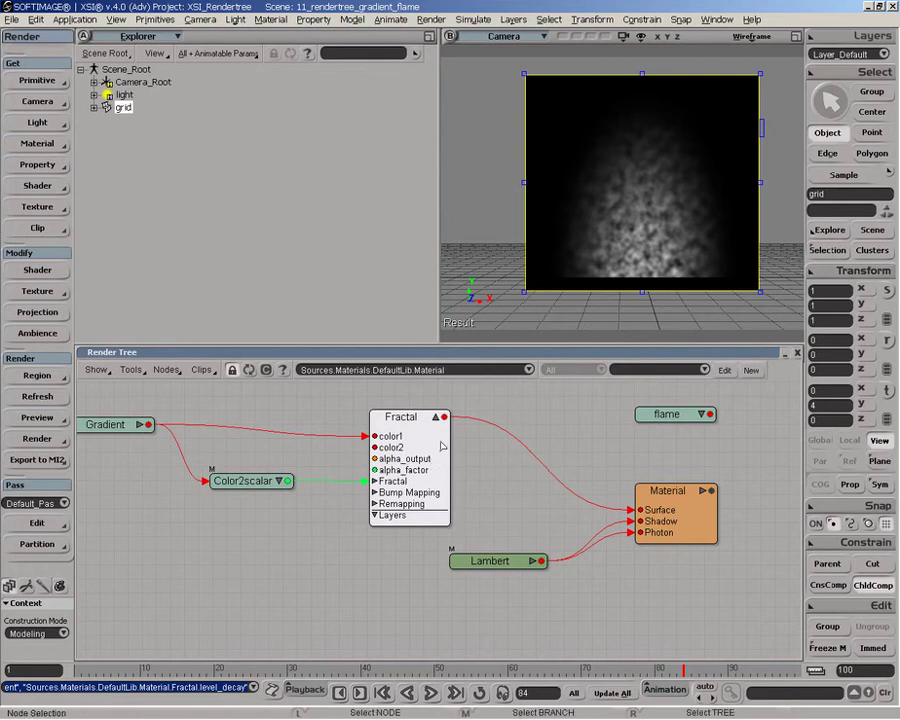
{"action": "left_click_drag", "start_coordinate": [447, 421], "coordinate": [720, 93]}
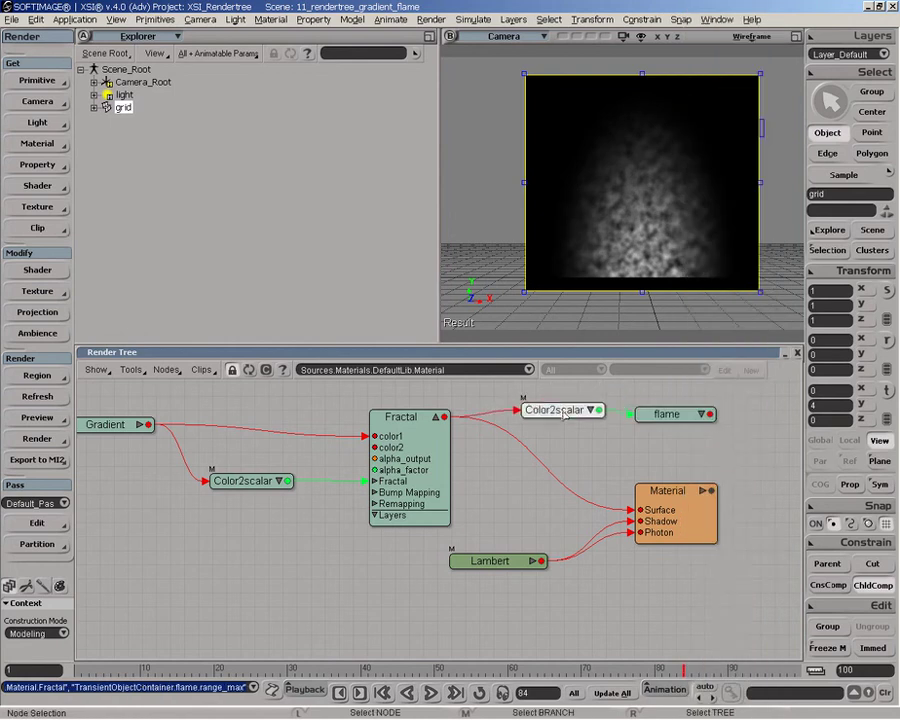
Wire Fractal into flame's range_max through a second Color2scalar and align the nodes in a row.
{"action": "left_click_drag", "start_coordinate": [712, 424], "coordinate": [815, 458]}
{"action": "left_click_drag", "start_coordinate": [707, 427], "coordinate": [676, 486]}
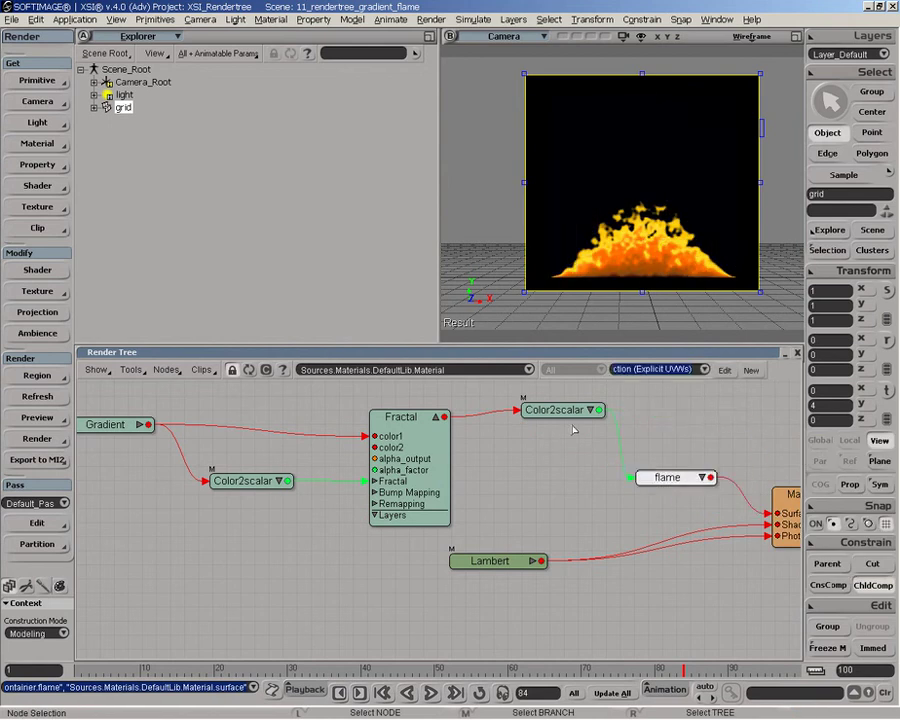
{"action": "left_click_drag", "start_coordinate": [553, 413], "coordinate": [538, 467]}
{"action": "left_click_drag", "start_coordinate": [670, 478], "coordinate": [676, 469]}
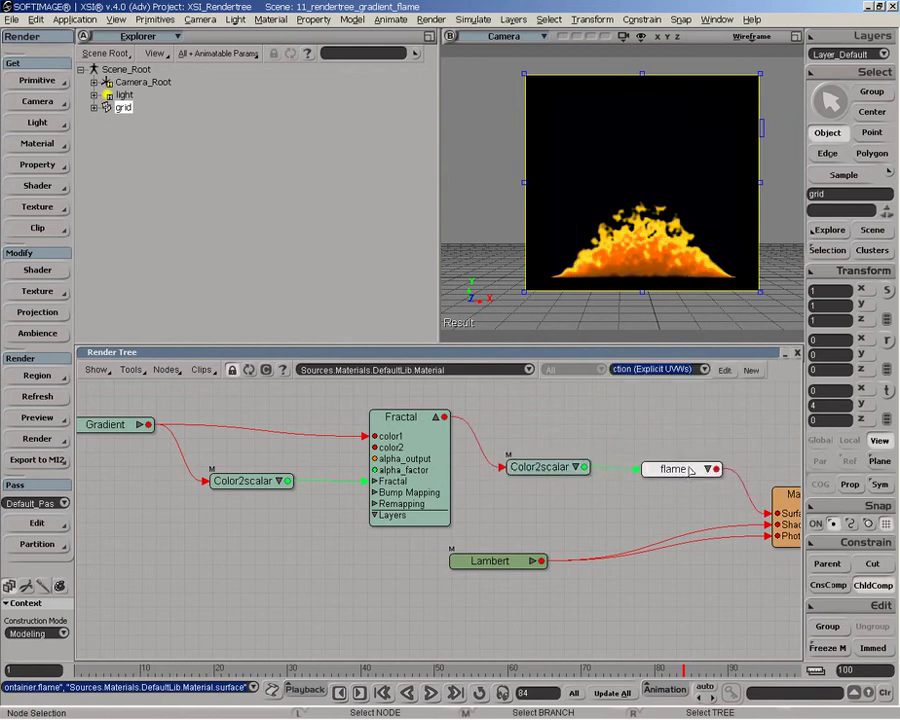
{"action": "left_click_drag", "start_coordinate": [537, 467], "coordinate": [540, 454]}
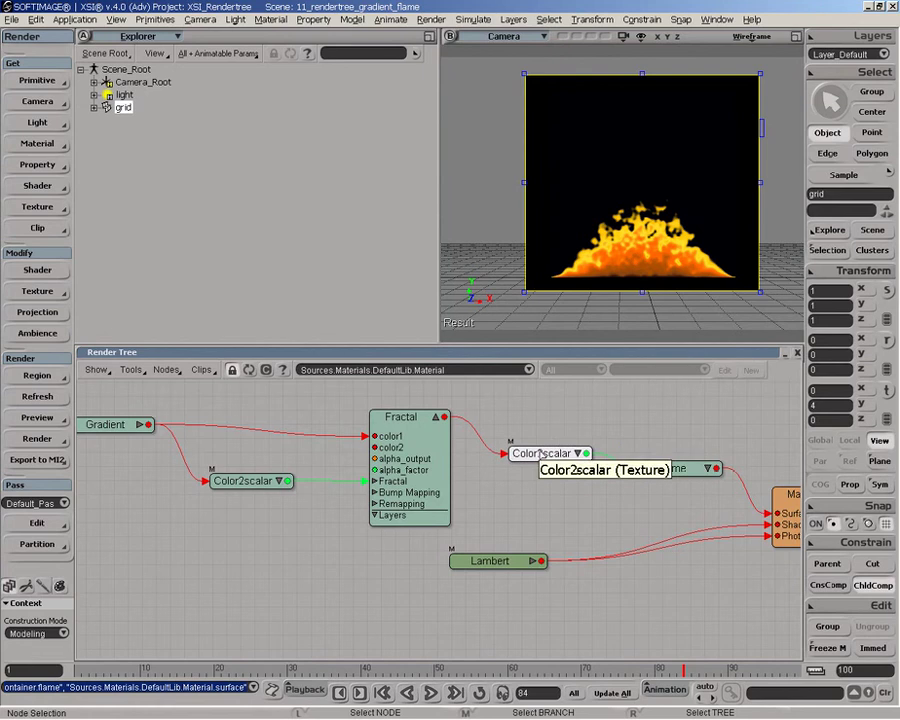
{"action": "middle_click_drag", "start_coordinate": [547, 425], "coordinate": [563, 408]}
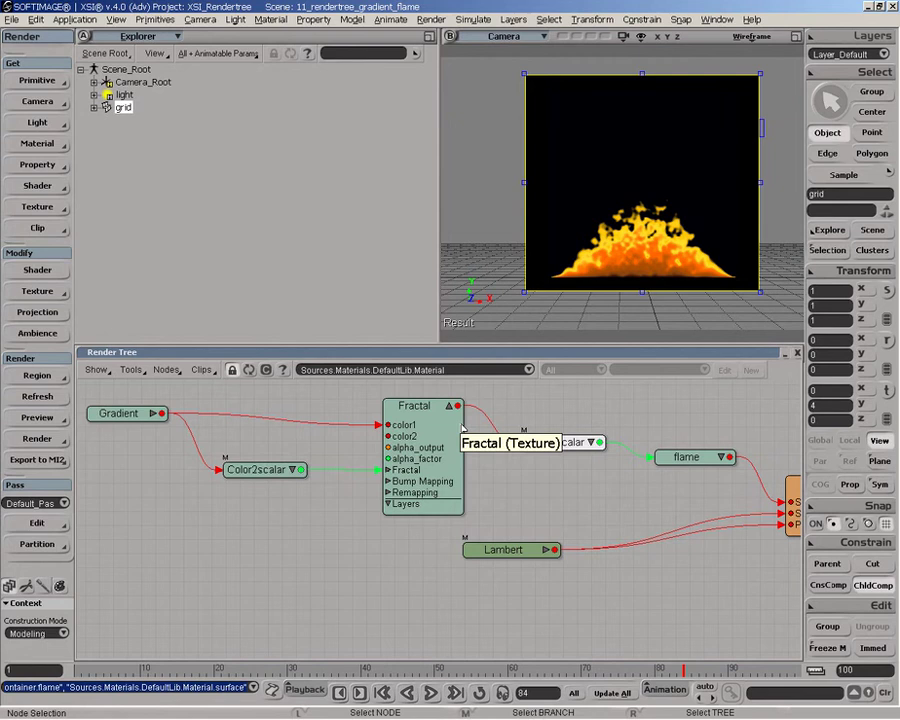
Check frames 40 and 1, then set the Fractal time to 0.1 and raise it to about 77.6.
{"action": "left_click", "coordinate": [362, 670]}
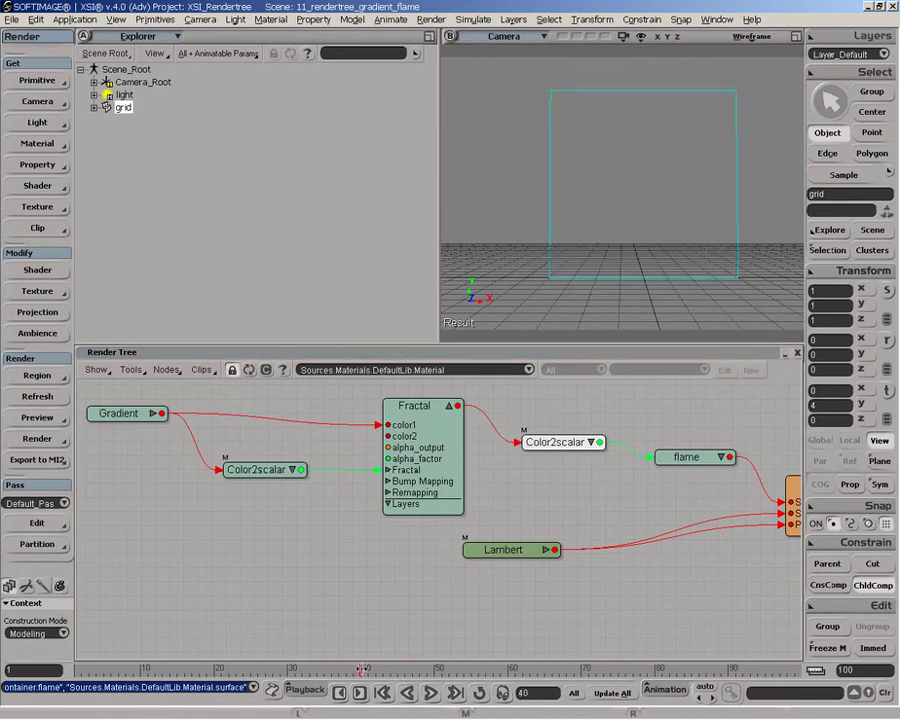
{"action": "left_click_drag", "start_coordinate": [272, 676], "coordinate": [52, 667]}
{"action": "double_click", "coordinate": [425, 436]}
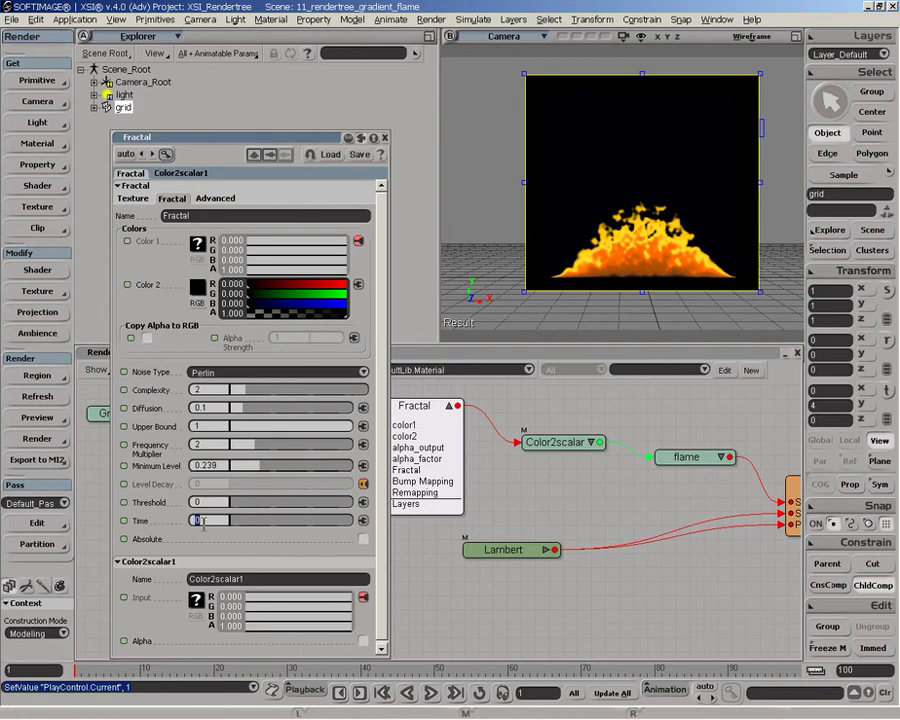
{"action": "type", "text": ".1"}
{"action": "key", "text": "Return"}
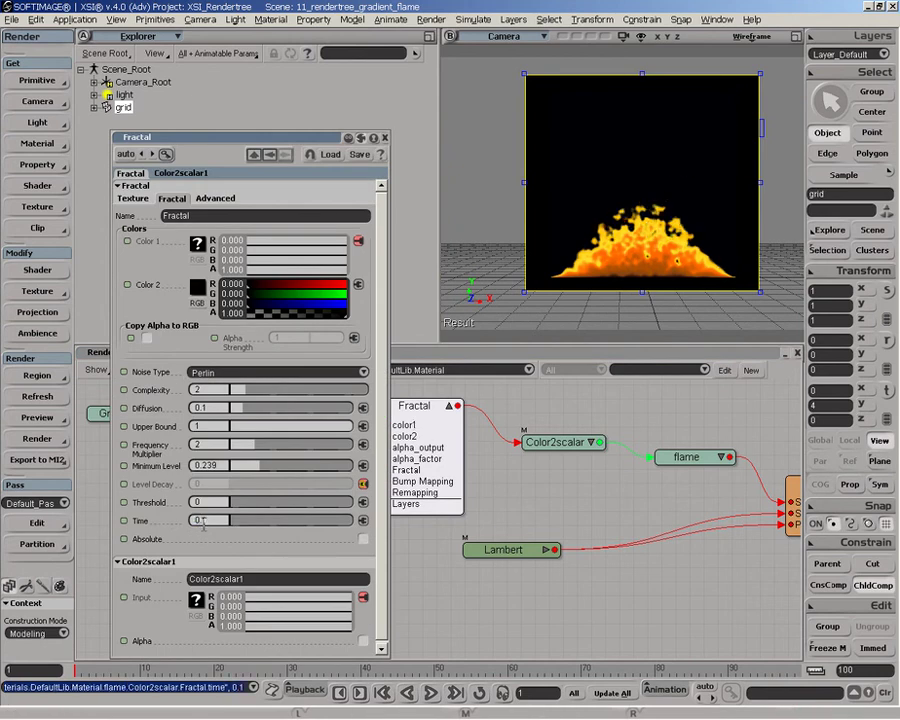
{"action": "left_click_drag", "start_coordinate": [248, 527], "coordinate": [327, 525]}
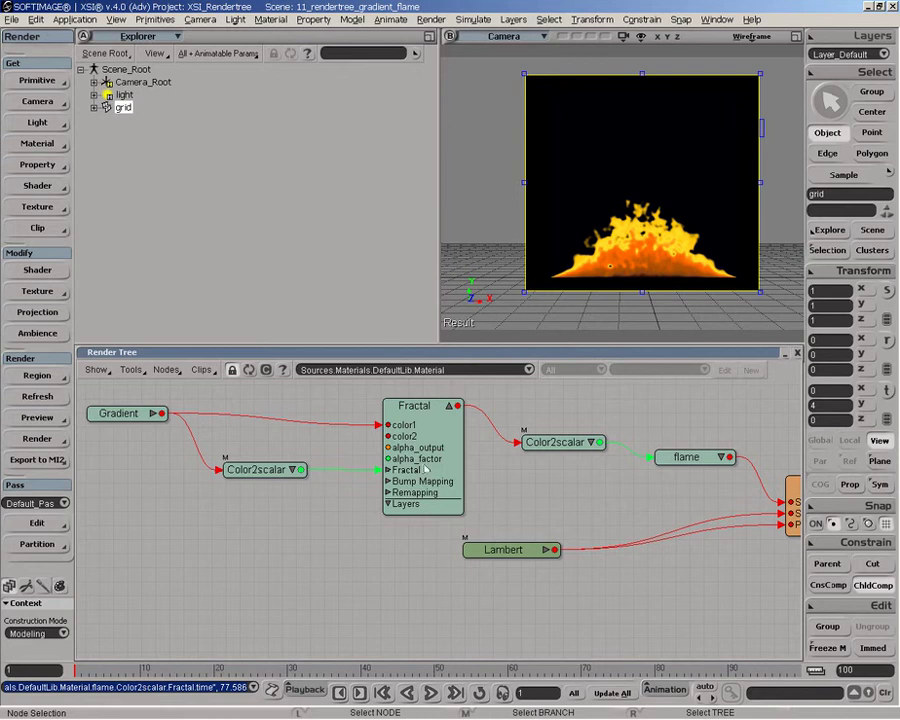
Re-space the Color2scalar, flame and Fractal nodes along the chain.
{"action": "left_click_drag", "start_coordinate": [561, 445], "coordinate": [571, 436]}
{"action": "left_click_drag", "start_coordinate": [697, 460], "coordinate": [724, 459]}
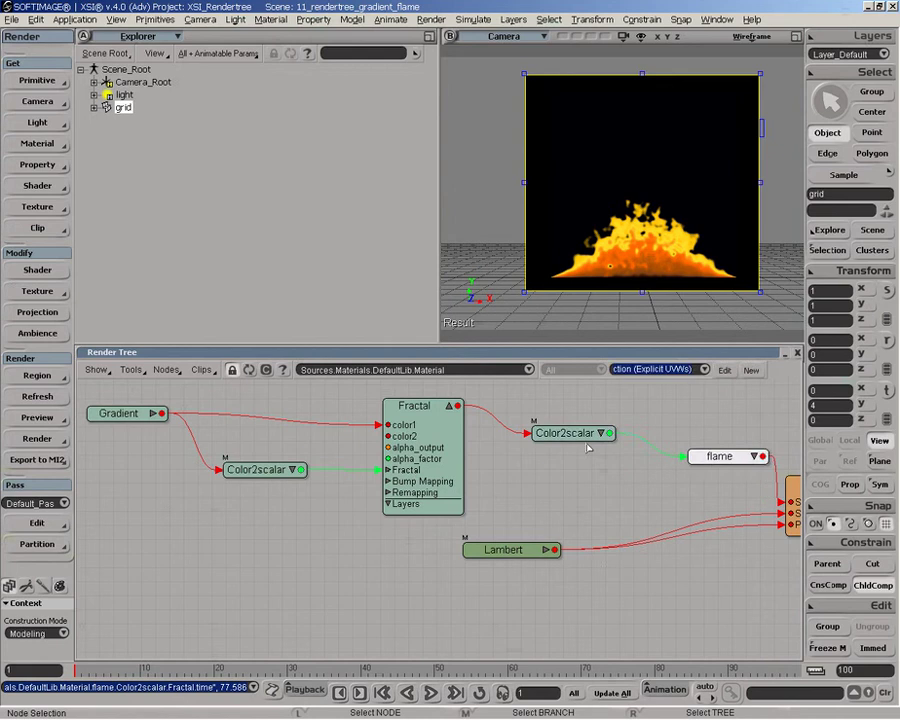
{"action": "left_click_drag", "start_coordinate": [572, 435], "coordinate": [565, 428]}
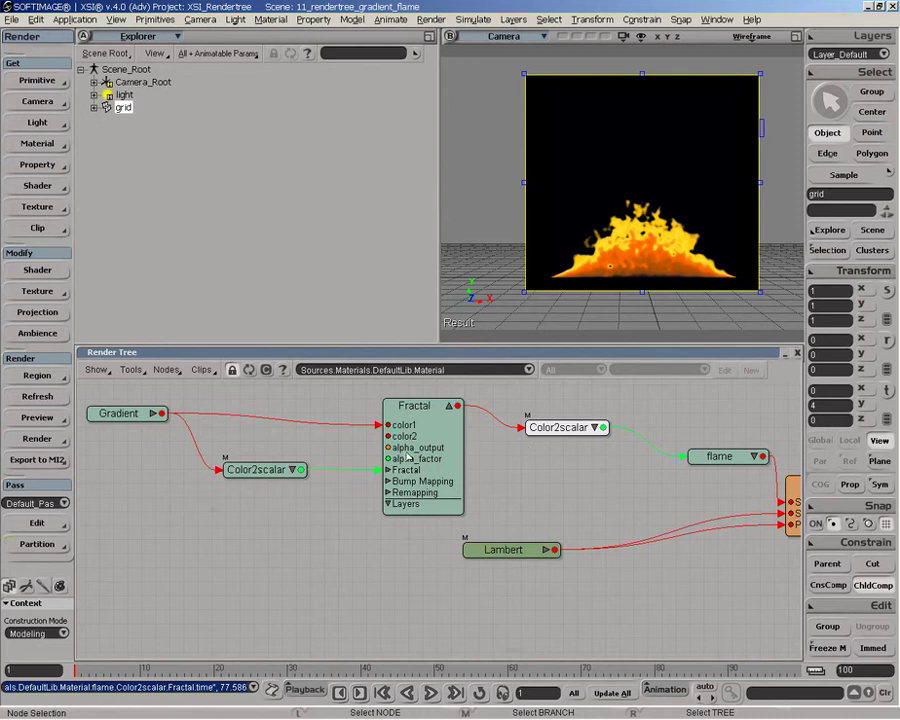
{"action": "left_click_drag", "start_coordinate": [266, 471], "coordinate": [256, 470]}
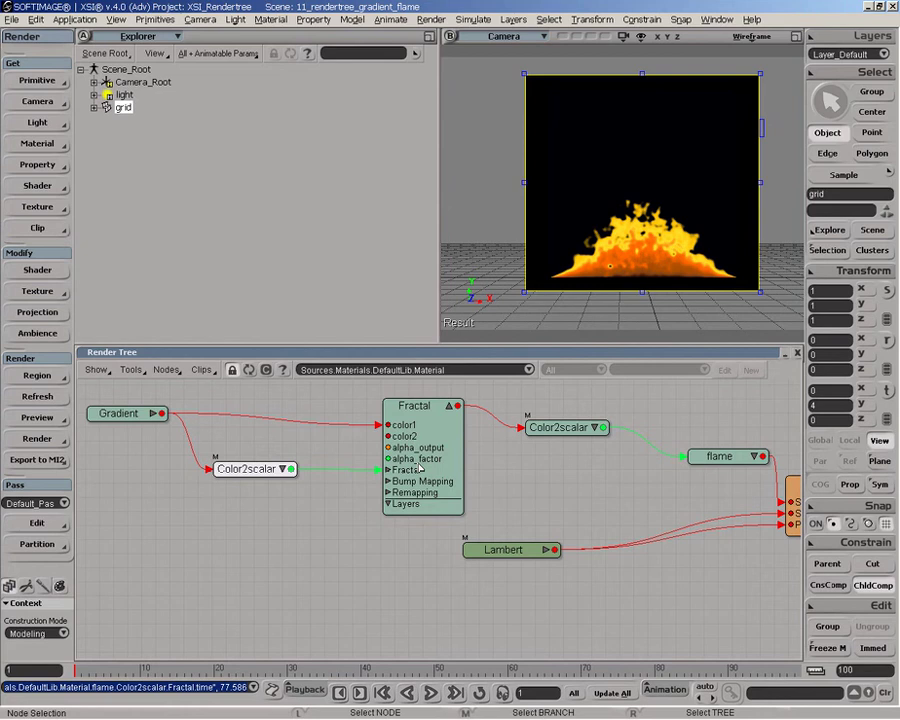
{"action": "left_click_drag", "start_coordinate": [409, 459], "coordinate": [422, 460]}
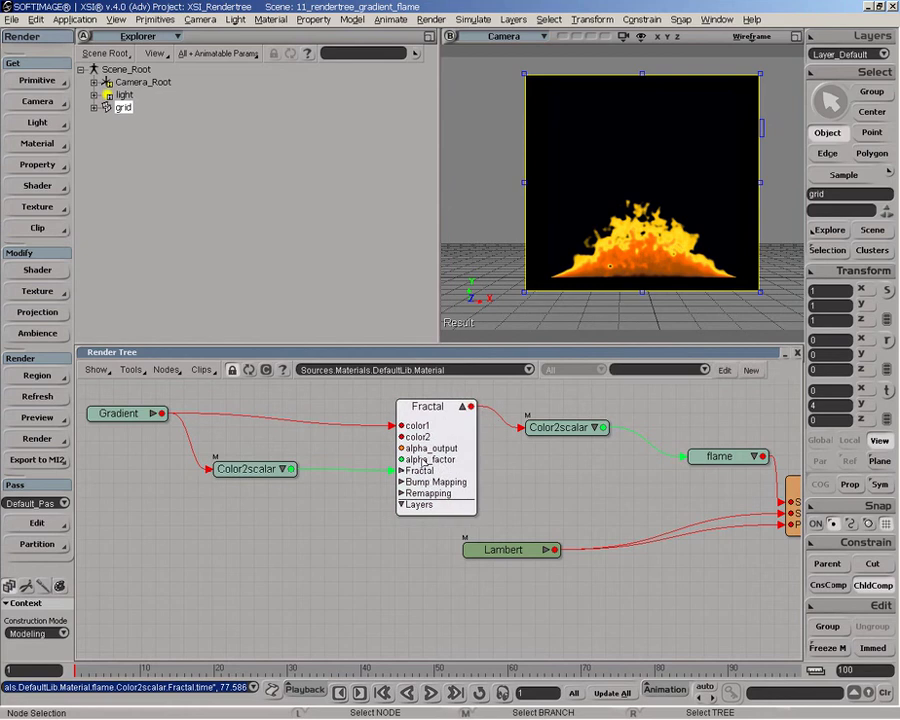
{"action": "left_click", "coordinate": [166, 370]}
{"action": "mouse_move", "coordinate": [210, 628]}
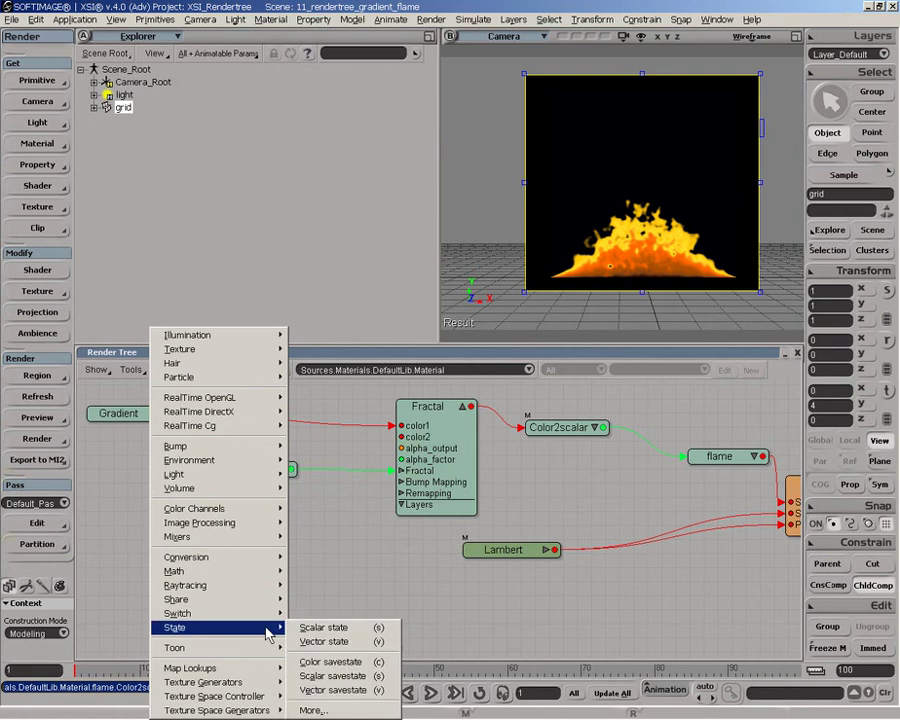
Add a Vector_state node set to Intersection point, left of Color2scalar.
{"action": "left_click", "coordinate": [323, 641]}
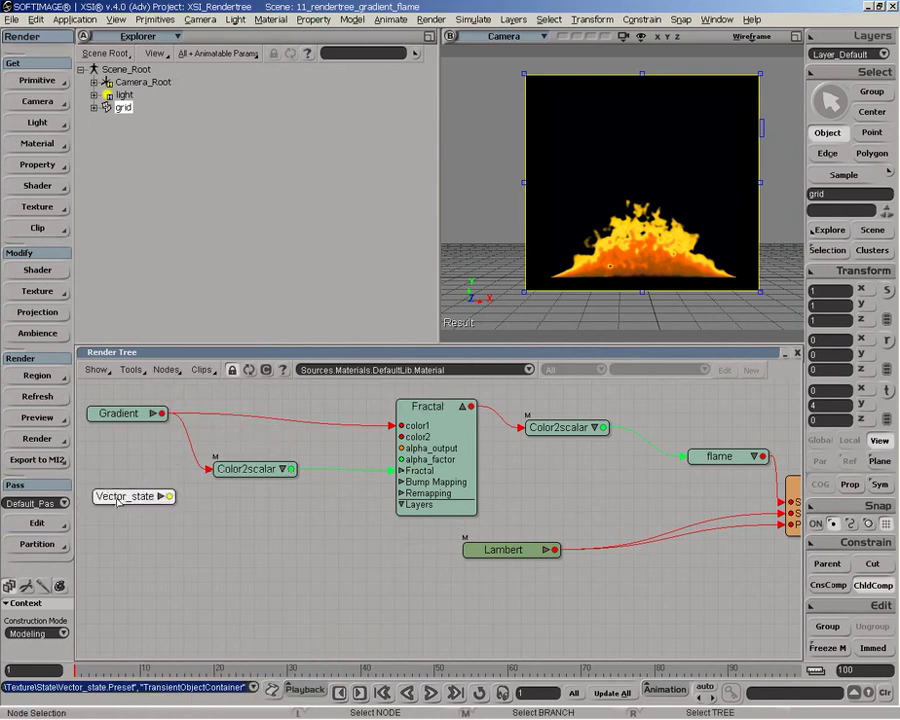
{"action": "left_click", "coordinate": [140, 497]}
{"action": "left_click", "coordinate": [300, 209]}
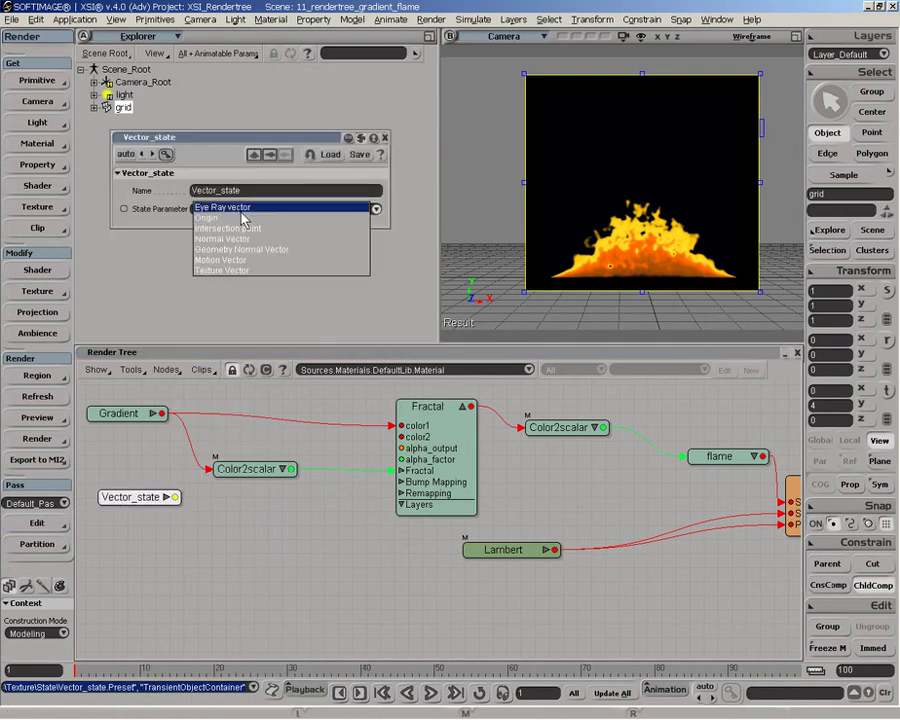
{"action": "left_click", "coordinate": [235, 296]}
{"action": "left_click", "coordinate": [384, 137]}
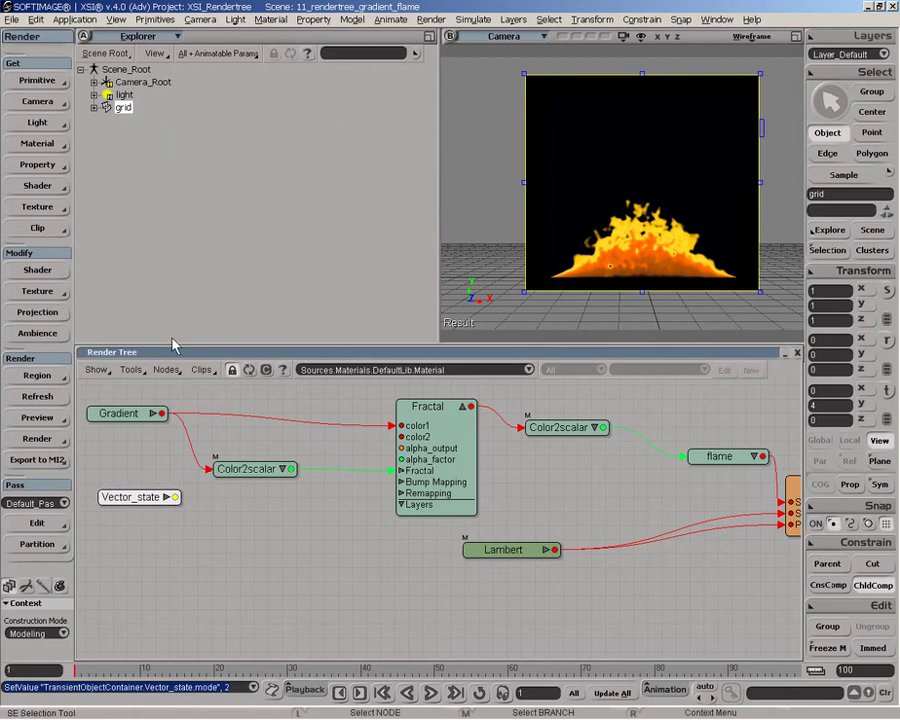
Add a Vector Coordinate Convertor and wire Vector_state into its vector_input port.
{"action": "left_click", "coordinate": [165, 370]}
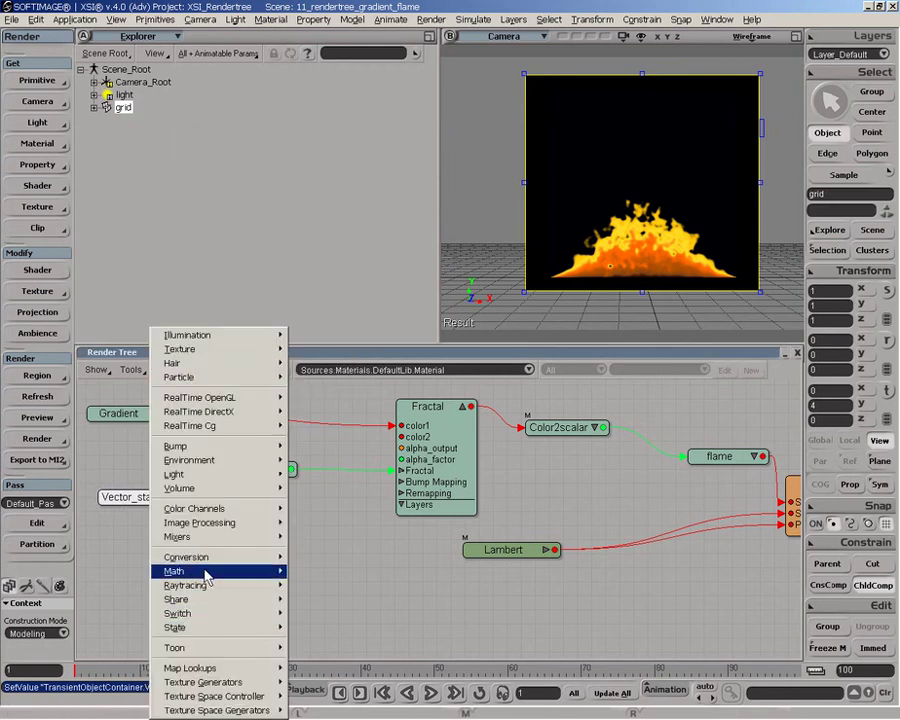
{"action": "mouse_move", "coordinate": [212, 566]}
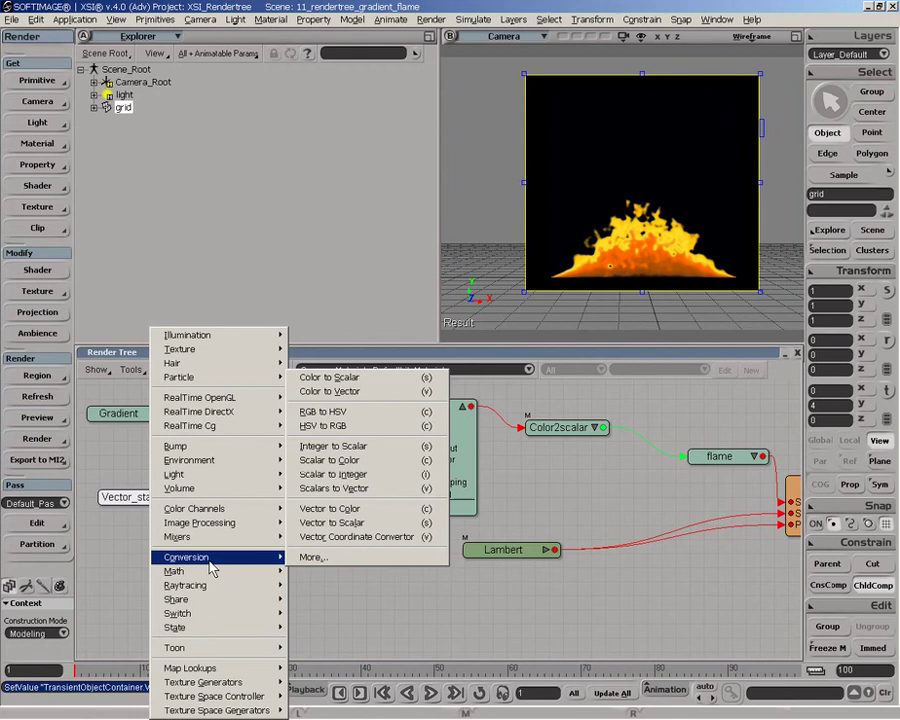
{"action": "left_click", "coordinate": [325, 536]}
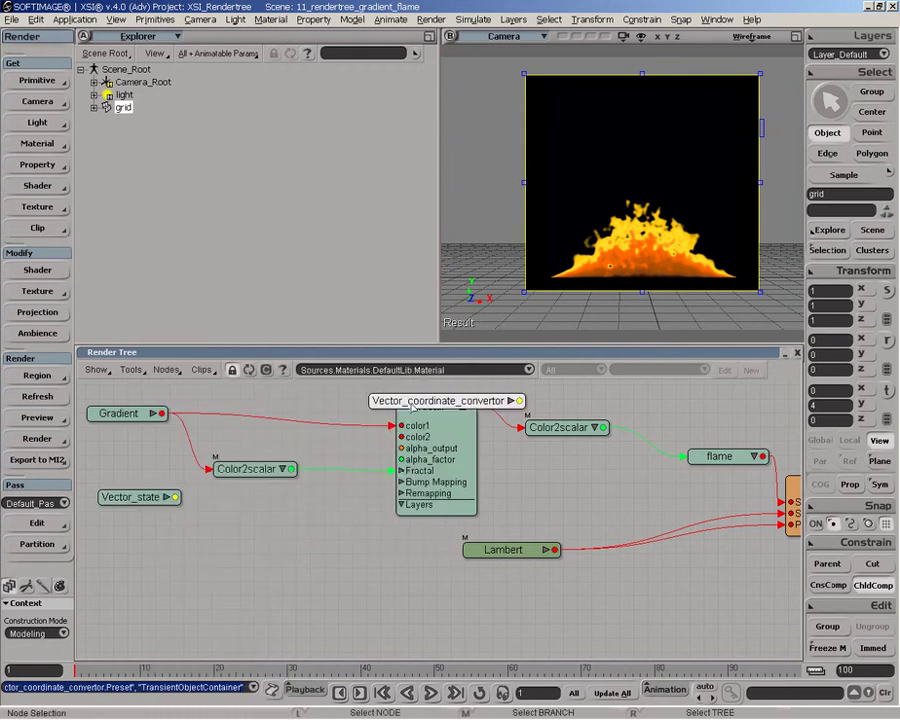
{"action": "left_click_drag", "start_coordinate": [430, 407], "coordinate": [287, 510]}
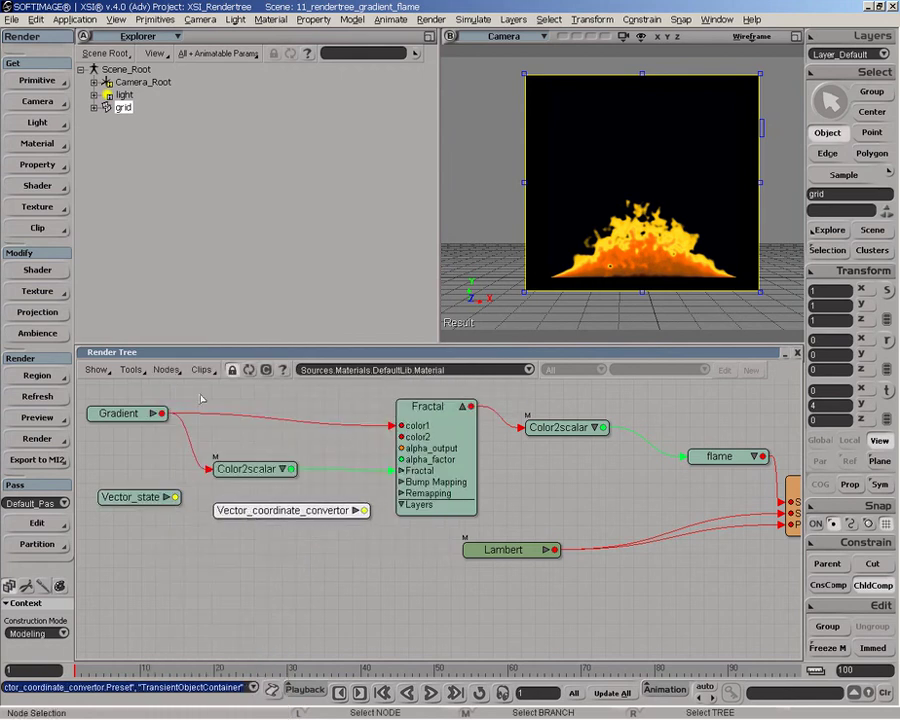
{"action": "left_click_drag", "start_coordinate": [173, 497], "coordinate": [240, 512]}
{"action": "left_click", "coordinate": [265, 524]}
Set the convertor to treat the input as a Point in World space, and reposition both nodes.
{"action": "left_click", "coordinate": [262, 508]}
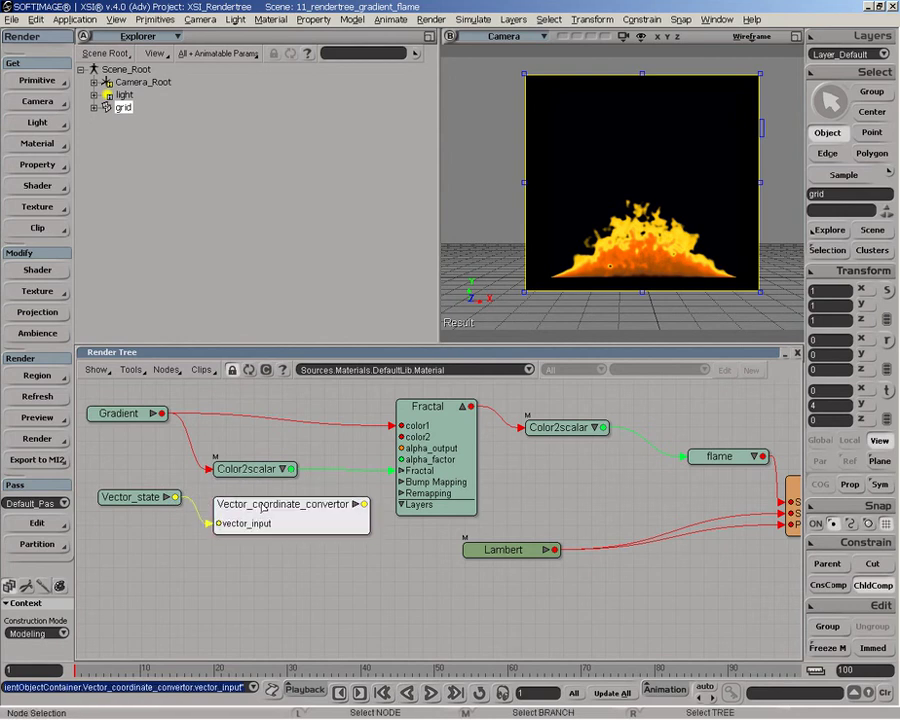
{"action": "double_click", "coordinate": [266, 513]}
{"action": "left_click", "coordinate": [218, 208]}
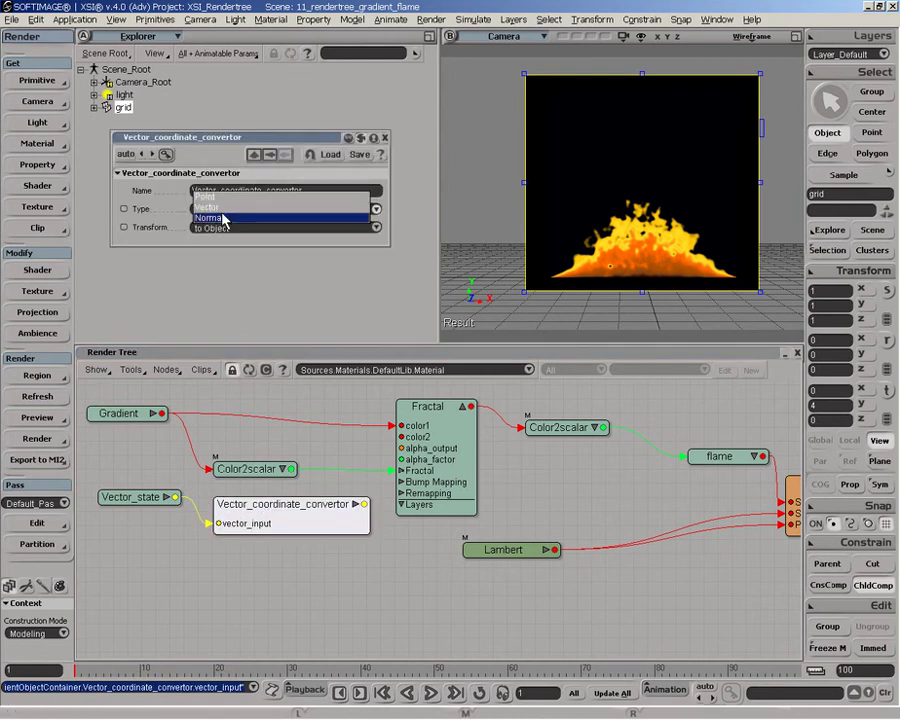
{"action": "left_click", "coordinate": [225, 208]}
{"action": "left_click", "coordinate": [236, 228]}
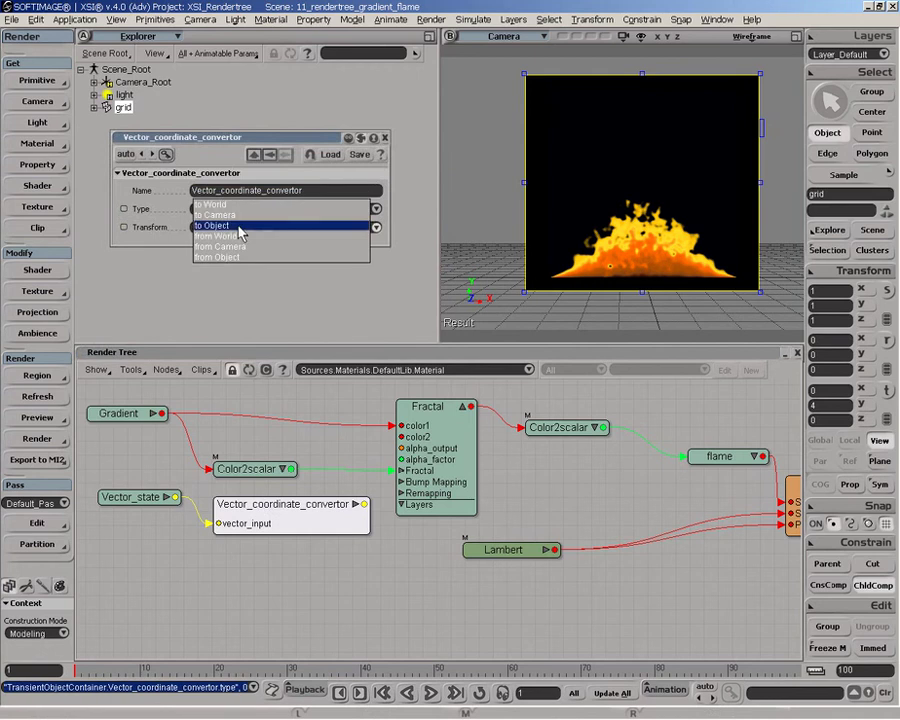
{"action": "left_click", "coordinate": [241, 206]}
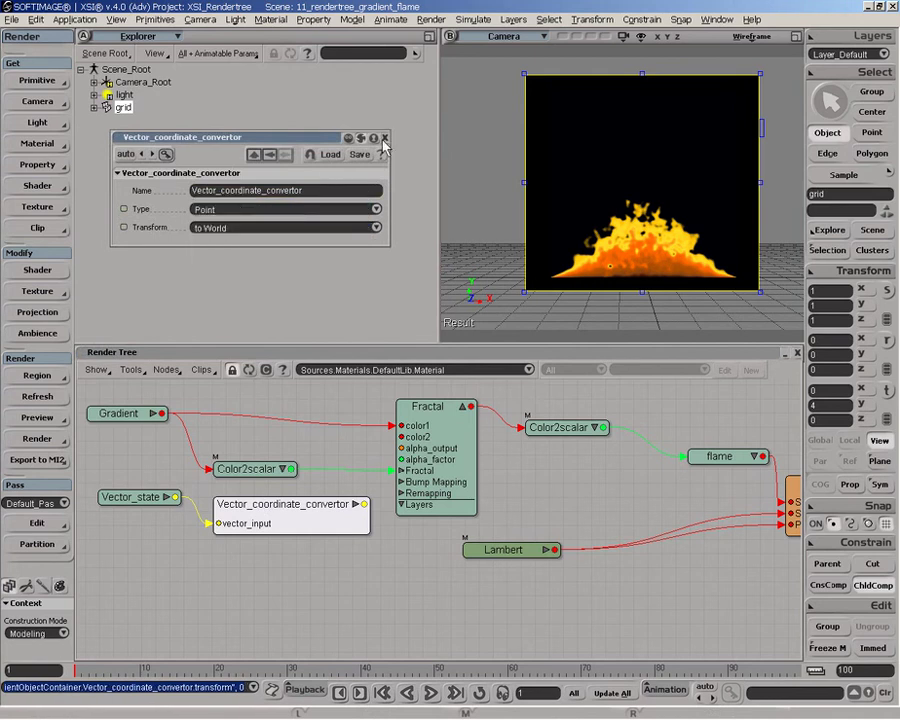
{"action": "left_click_drag", "start_coordinate": [117, 499], "coordinate": [79, 495]}
{"action": "left_click_drag", "start_coordinate": [366, 510], "coordinate": [300, 512]}
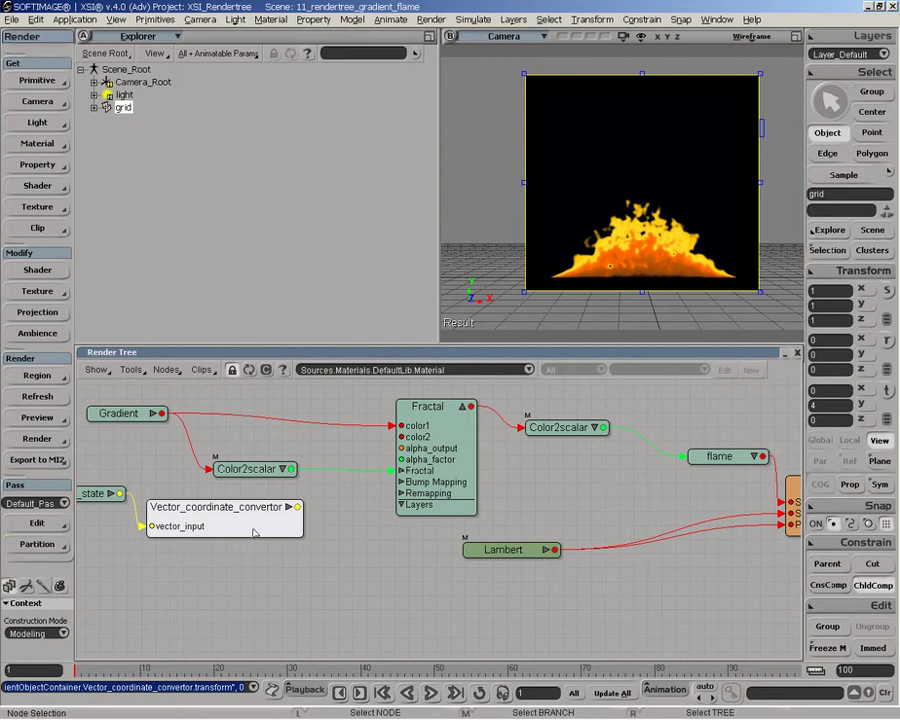
Add a Vector to Scalar node and wire the convertor's output into it.
{"action": "left_click", "coordinate": [166, 369]}
{"action": "mouse_move", "coordinate": [212, 567]}
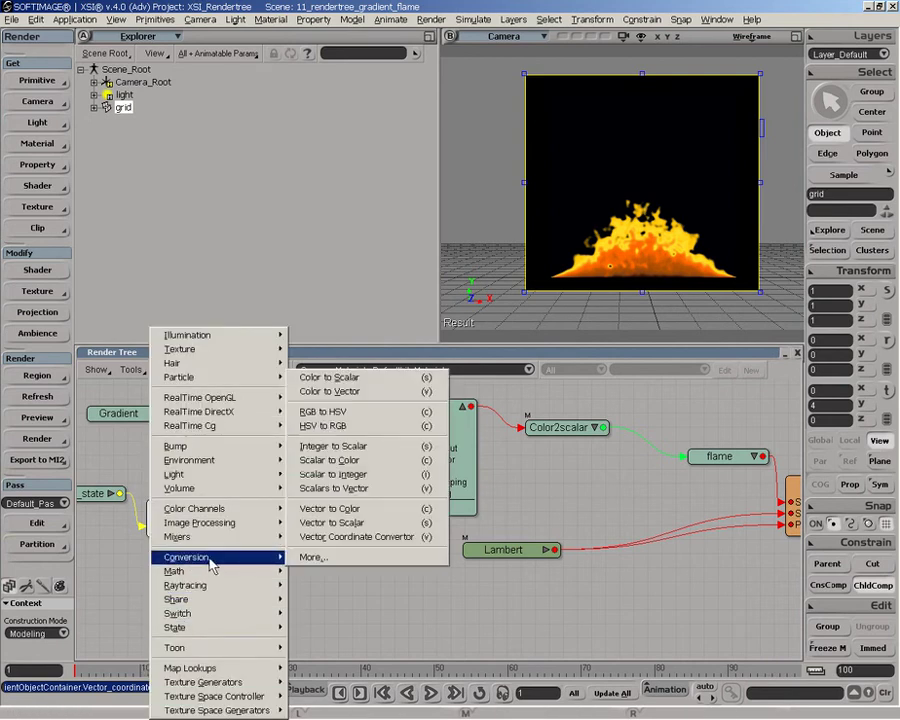
{"action": "left_click", "coordinate": [333, 522]}
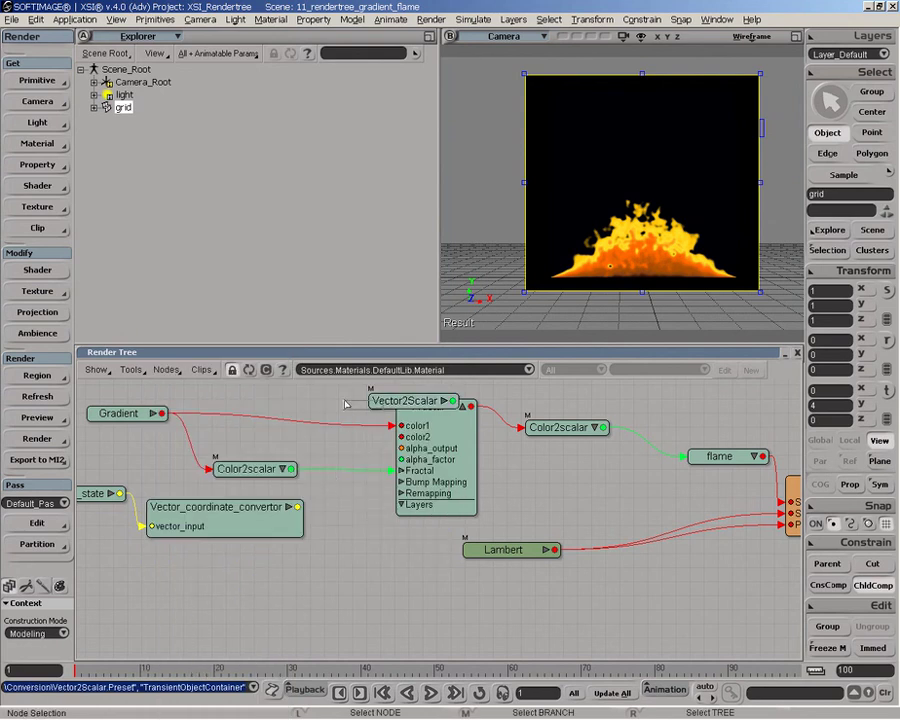
{"action": "left_click_drag", "start_coordinate": [378, 407], "coordinate": [340, 553]}
{"action": "left_click_drag", "start_coordinate": [297, 507], "coordinate": [350, 545]}
Connect the convertor to Vector2Scalar's input and set its Component to Z.
{"action": "left_click", "coordinate": [370, 554]}
{"action": "left_click_drag", "start_coordinate": [220, 507], "coordinate": [198, 523]}
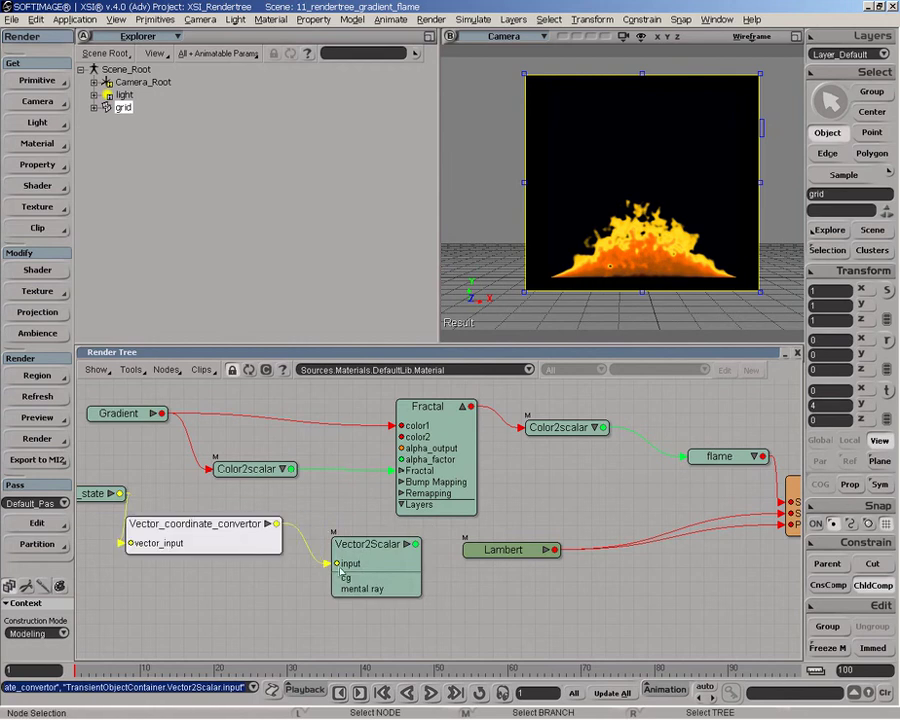
{"action": "double_click", "coordinate": [368, 565]}
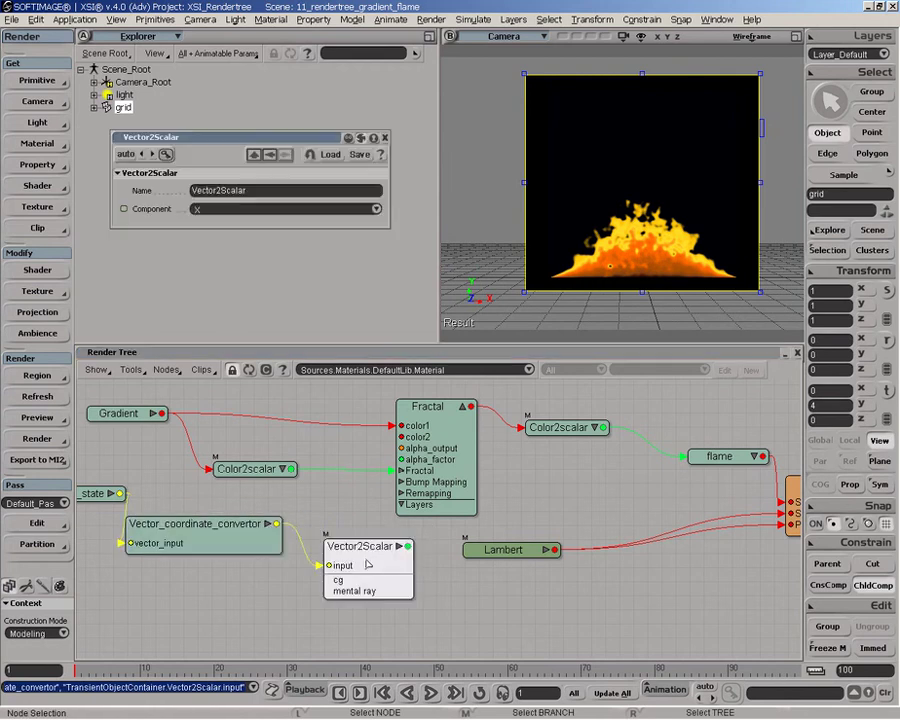
{"action": "left_click", "coordinate": [227, 211]}
{"action": "left_click", "coordinate": [224, 230]}
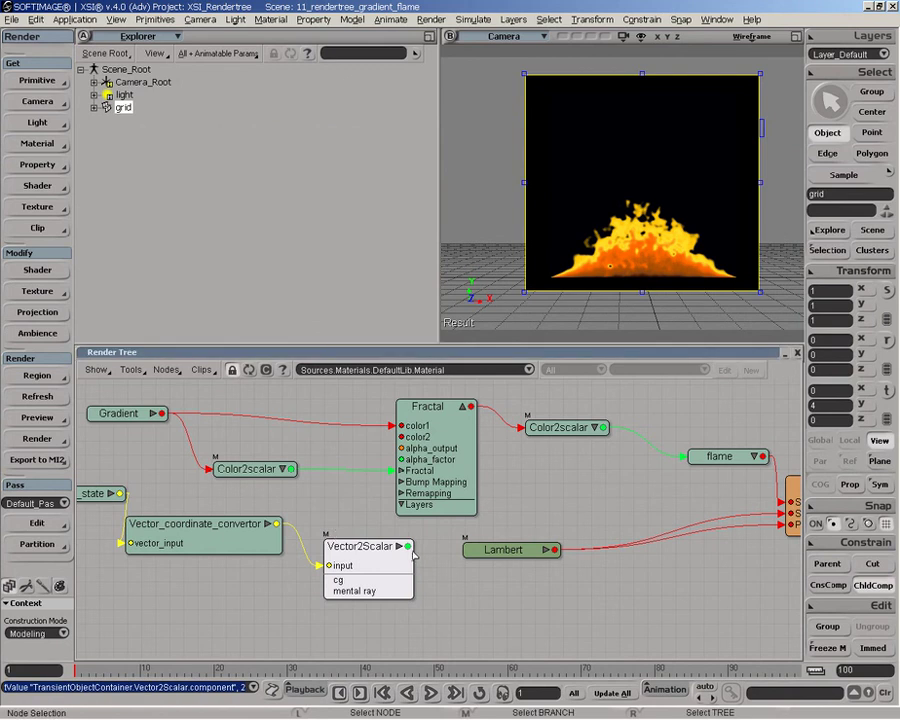
Wire Vector2Scalar's output into the Fractal node's time port.
{"action": "left_click_drag", "start_coordinate": [411, 550], "coordinate": [417, 478]}
{"action": "left_click", "coordinate": [494, 524]}
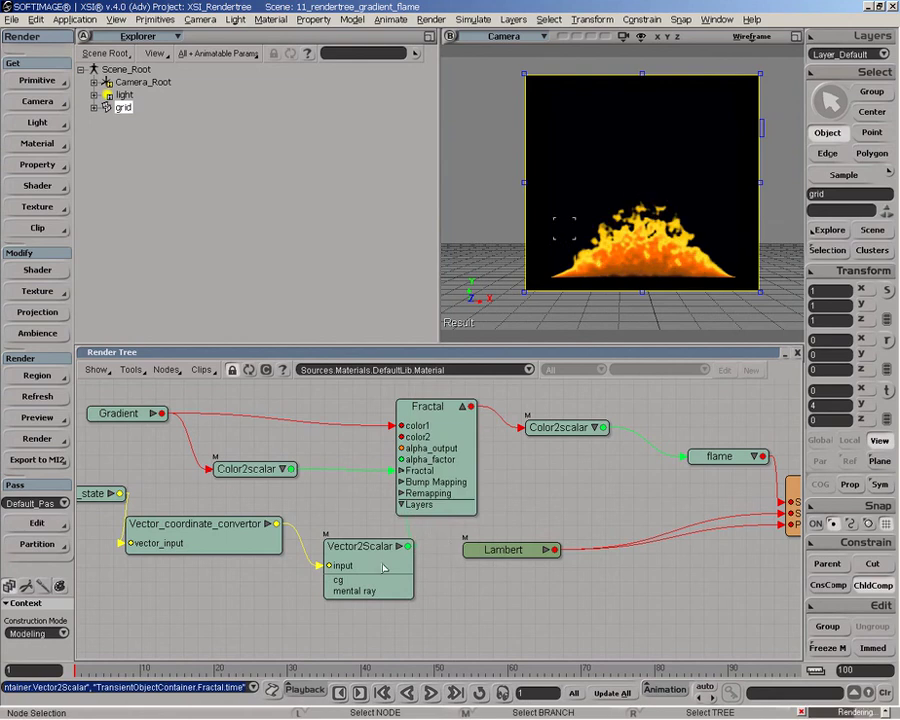
{"action": "left_click_drag", "start_coordinate": [383, 568], "coordinate": [322, 551]}
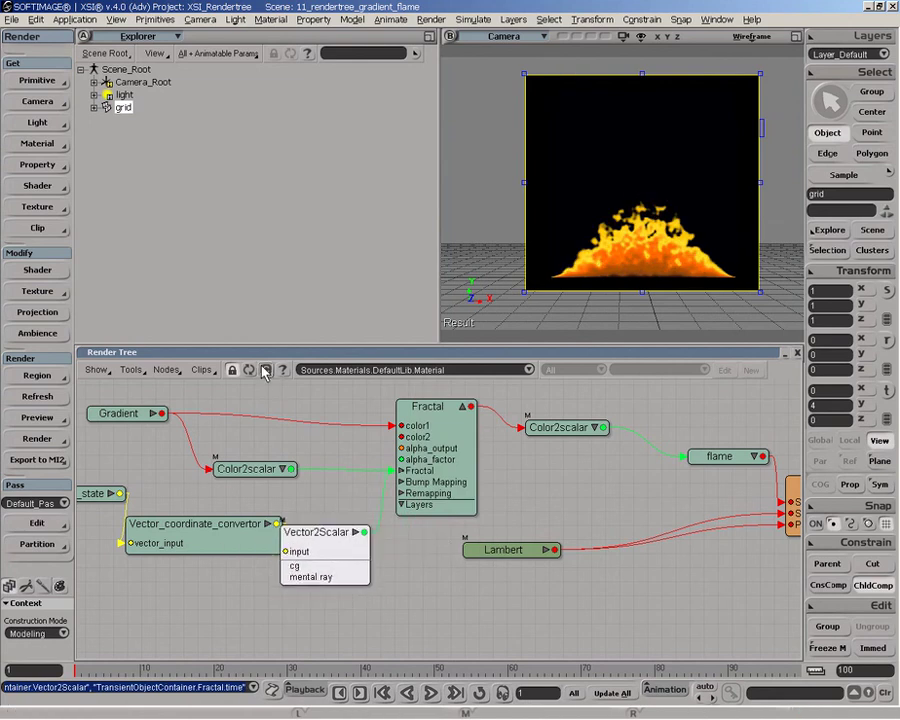
Tidy the render tree node layout and move the timeline to frame 39.
{"action": "key", "text": "a"}
{"action": "left_click", "coordinate": [433, 594]}
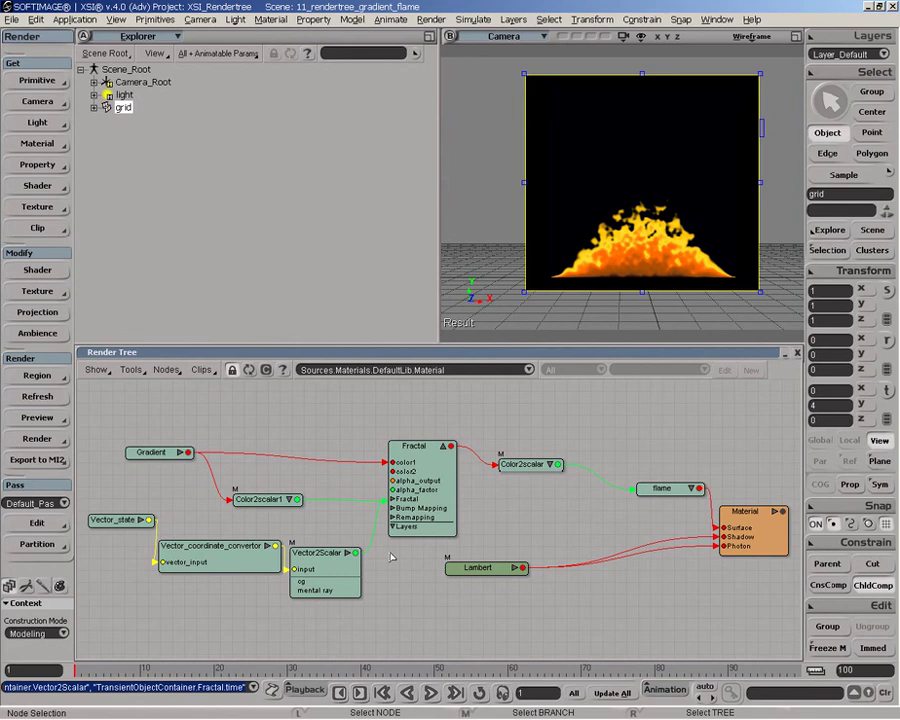
{"action": "key", "text": "a"}
{"action": "left_click_drag", "start_coordinate": [365, 457], "coordinate": [366, 478]}
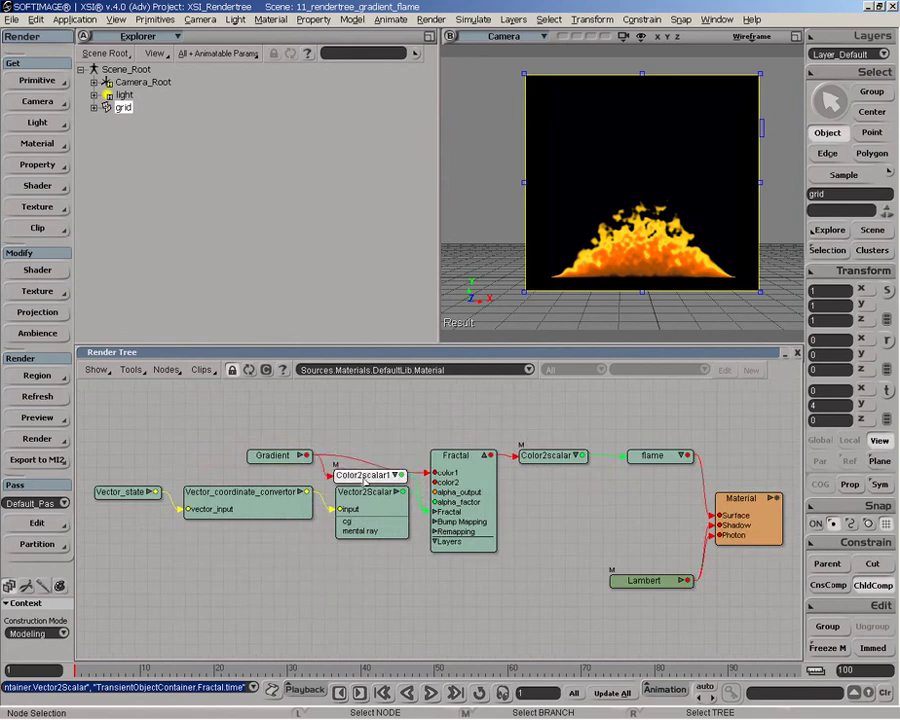
{"action": "left_click_drag", "start_coordinate": [285, 457], "coordinate": [308, 421]}
{"action": "left_click_drag", "start_coordinate": [330, 669], "coordinate": [352, 669]}
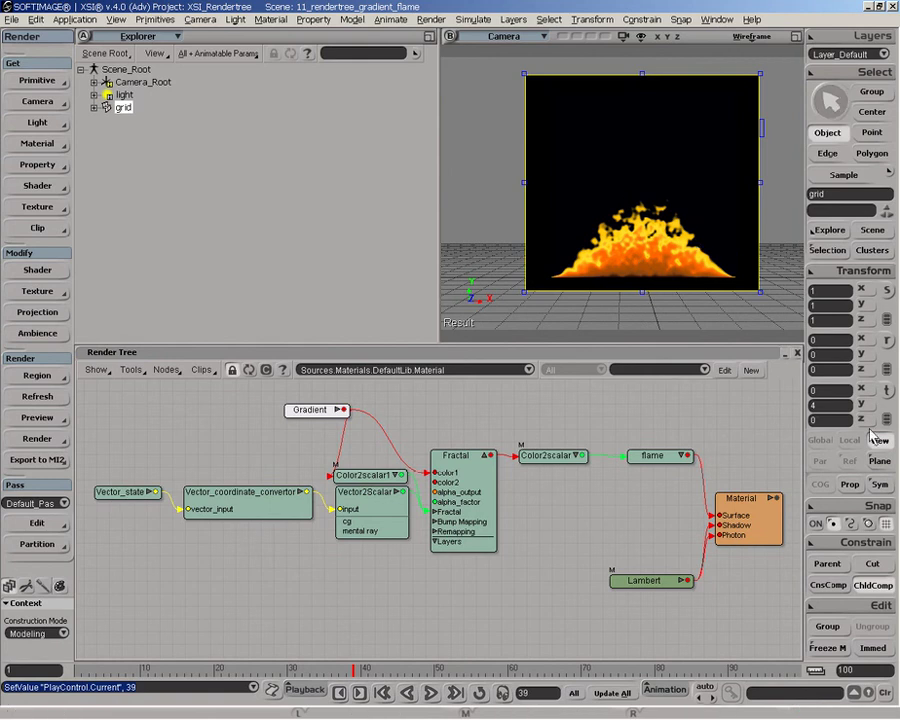
Move the grid to Z 1, then 3, then back to 0, watching the flame change.
{"action": "left_click", "coordinate": [830, 419]}
{"action": "type", "text": "1"}
{"action": "key", "text": "Return"}
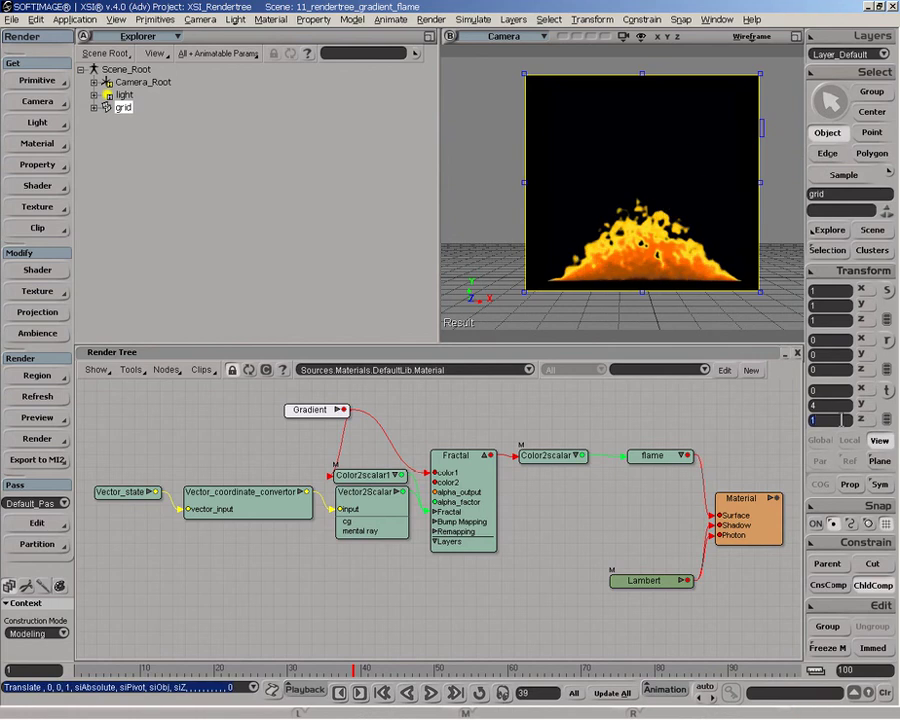
{"action": "key", "text": "Return"}
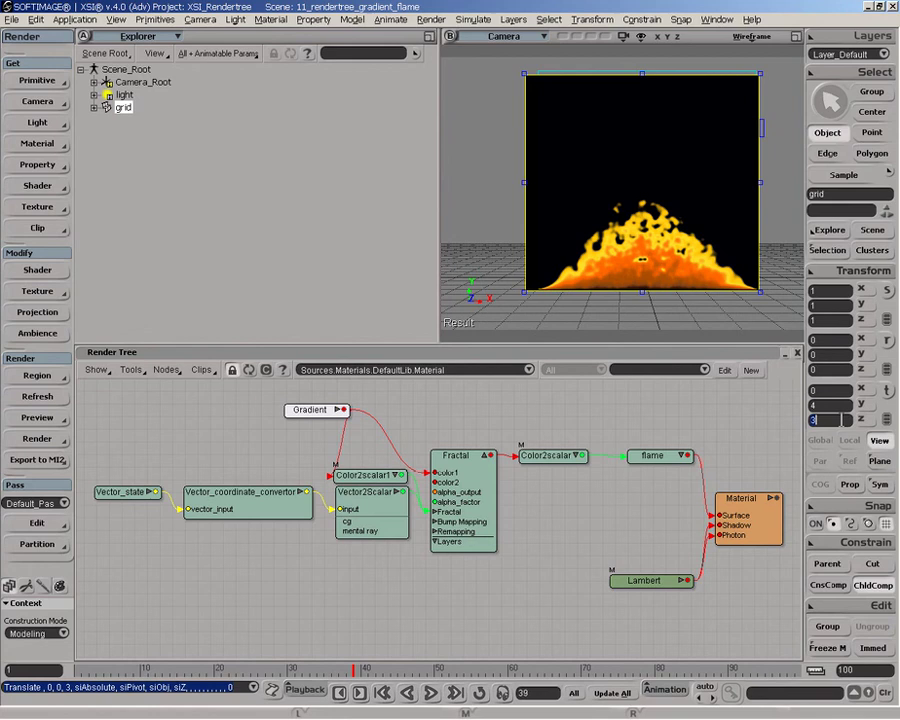
{"action": "type", "text": "0"}
{"action": "key", "text": "Return"}
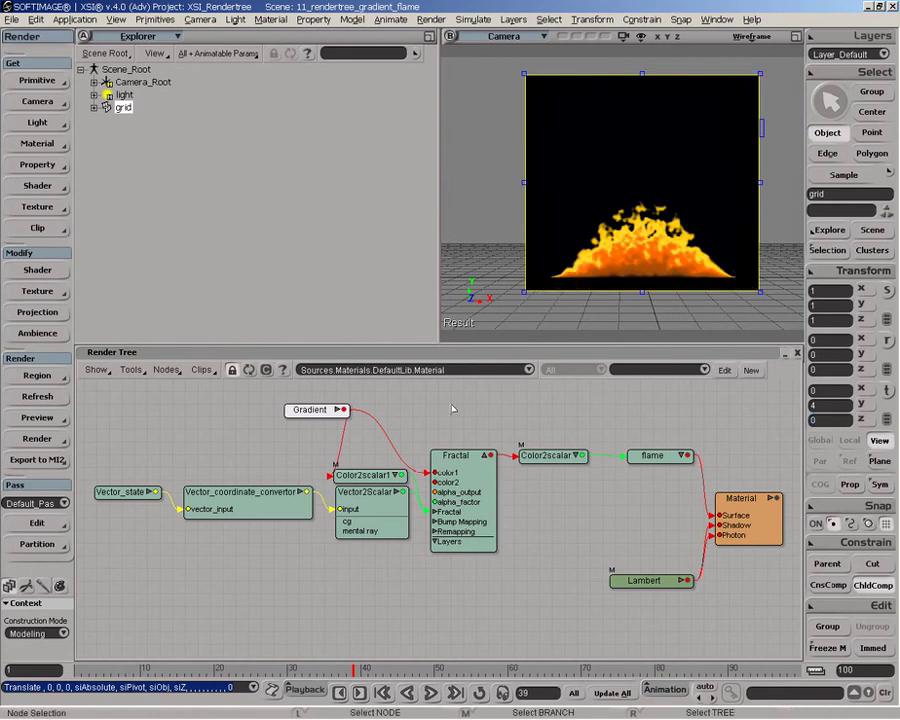
{"action": "left_click", "coordinate": [404, 513]}
Shift the Vector2Scalar branch down-left and add a Scalar_Math_Basic node left of Fractal.
{"action": "middle_click", "coordinate": [404, 513]}
{"action": "left_click_drag", "start_coordinate": [404, 513], "coordinate": [320, 547]}
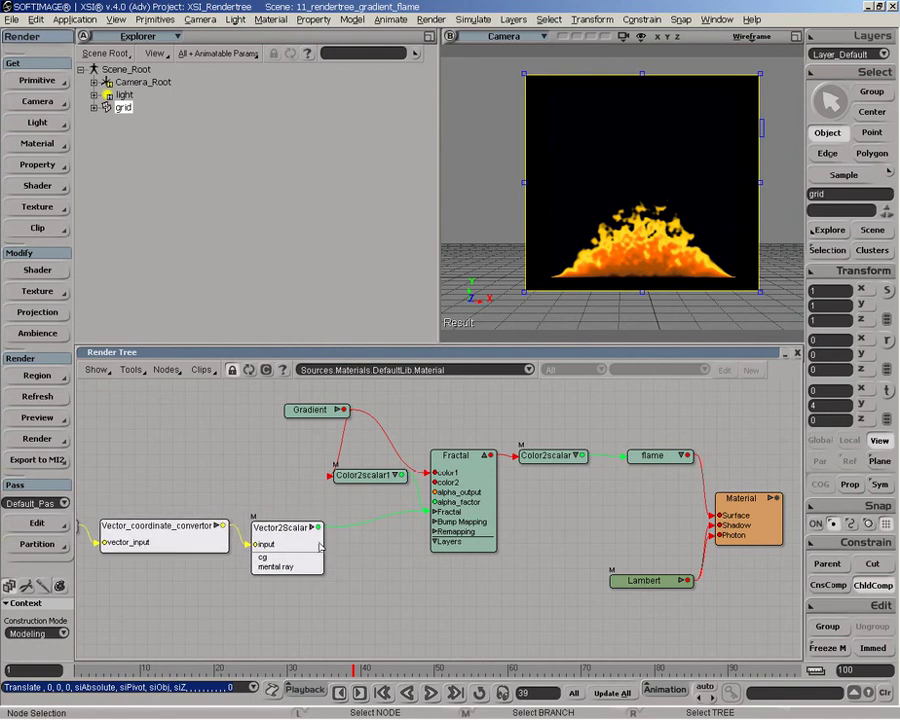
{"action": "left_click", "coordinate": [166, 370]}
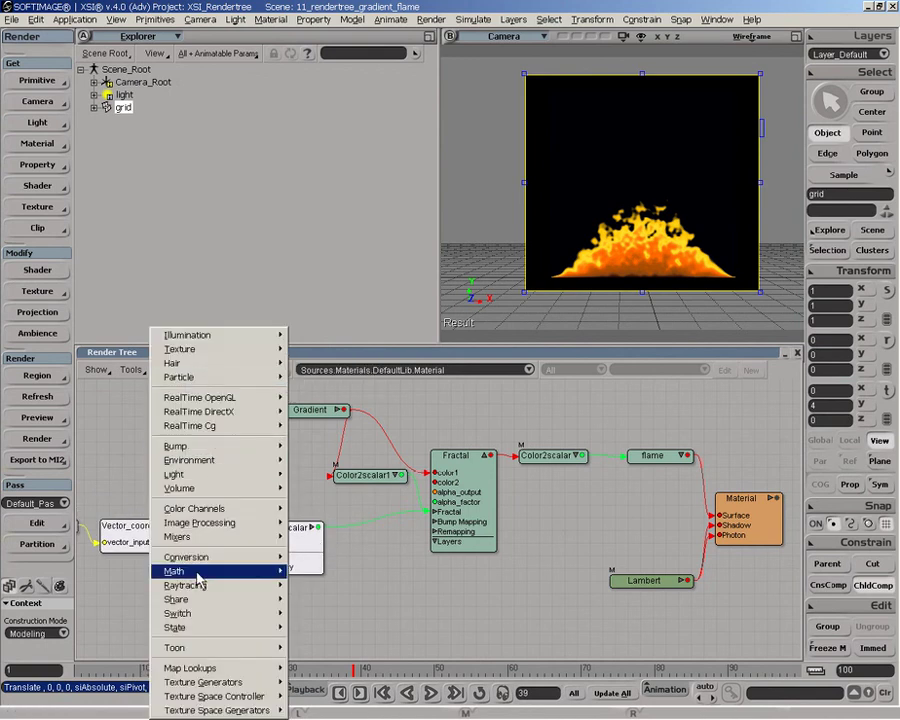
{"action": "mouse_move", "coordinate": [199, 577]}
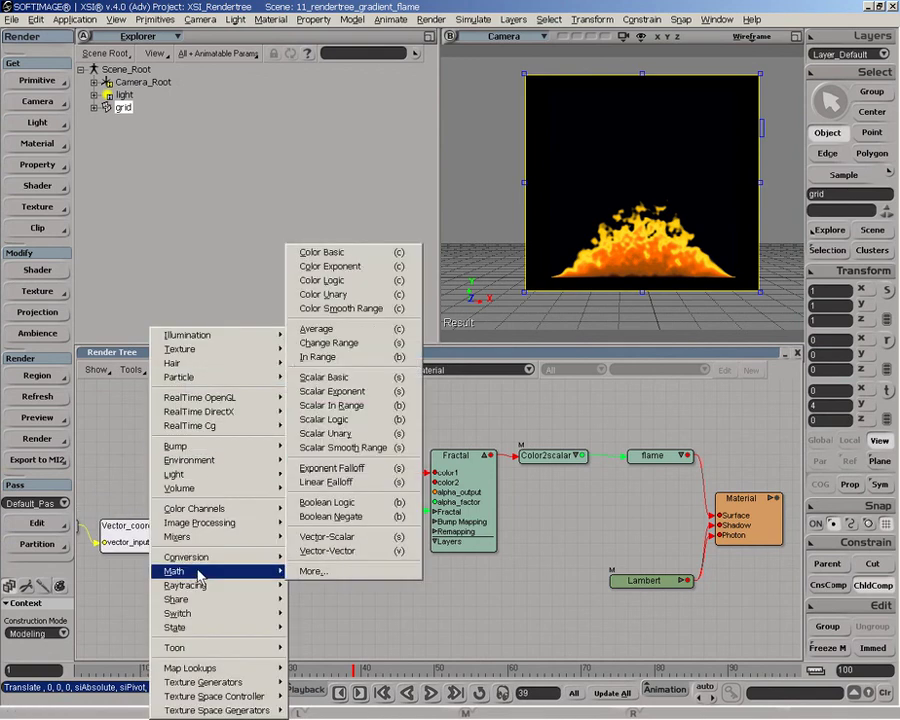
{"action": "left_click", "coordinate": [345, 378]}
{"action": "left_click_drag", "start_coordinate": [374, 389], "coordinate": [290, 487]}
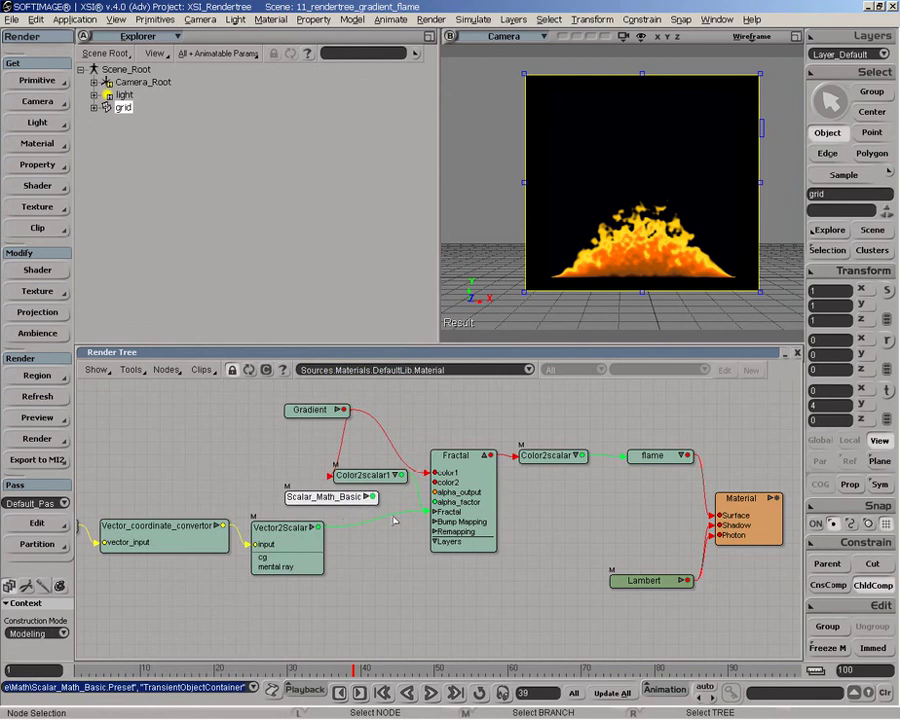
Rearrange Fractal, Color2scalar1, Gradient, Vector2Scalar and Scalar_Math_Basic into a clean layout.
{"action": "left_click_drag", "start_coordinate": [455, 505], "coordinate": [469, 500]}
{"action": "left_click_drag", "start_coordinate": [370, 476], "coordinate": [342, 462]}
{"action": "left_click_drag", "start_coordinate": [312, 410], "coordinate": [244, 405]}
{"action": "left_click_drag", "start_coordinate": [342, 462], "coordinate": [328, 456]}
{"action": "left_click_drag", "start_coordinate": [342, 504], "coordinate": [338, 490]}
{"action": "middle_click_drag", "start_coordinate": [287, 541], "coordinate": [331, 561]}
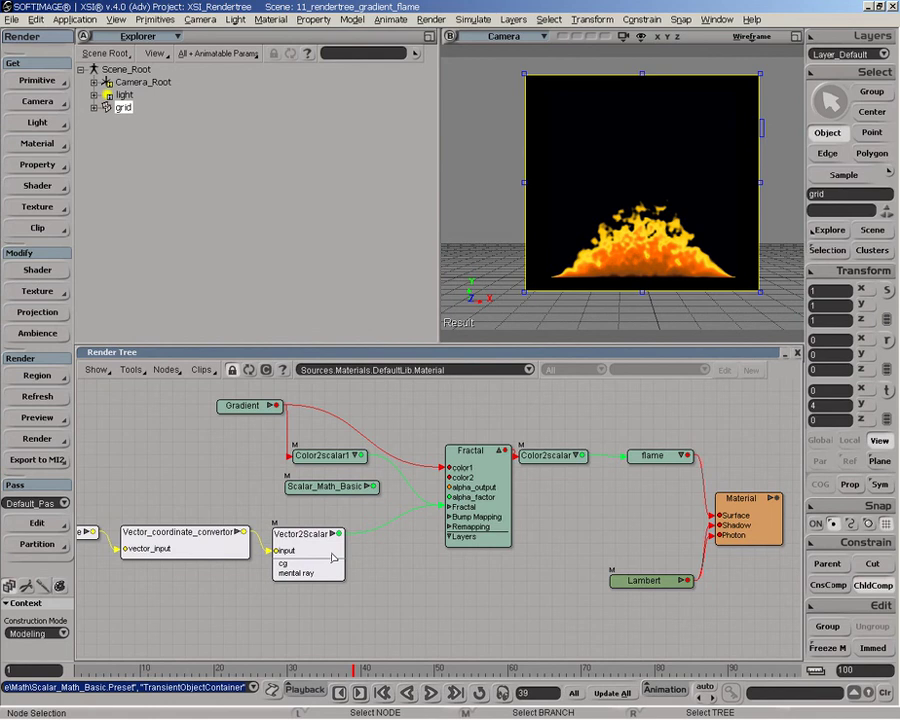
{"action": "middle_click_drag", "start_coordinate": [318, 561], "coordinate": [335, 558]}
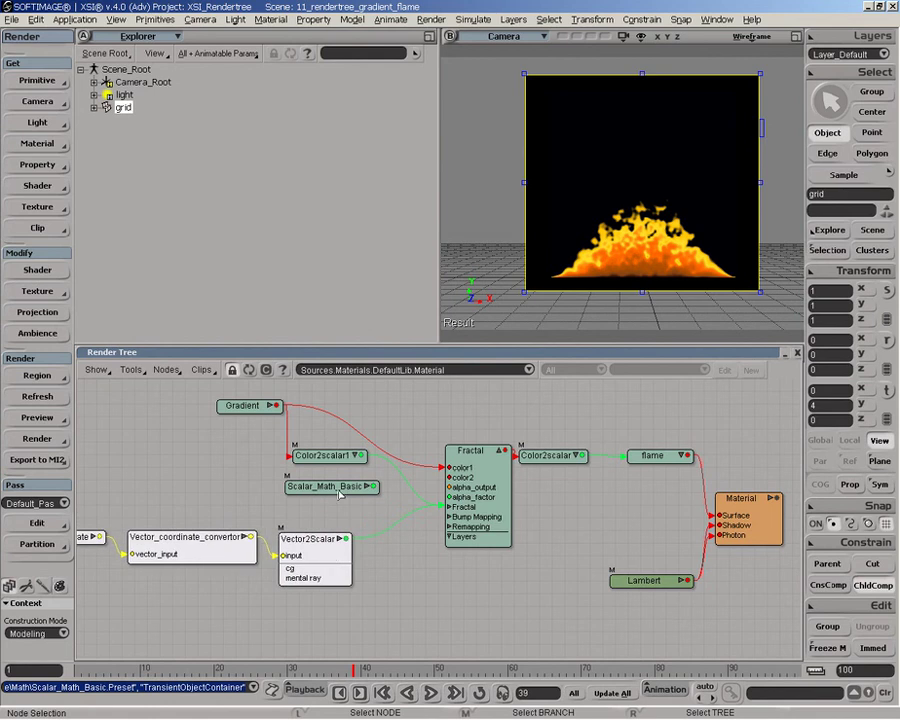
{"action": "left_click_drag", "start_coordinate": [339, 490], "coordinate": [338, 493]}
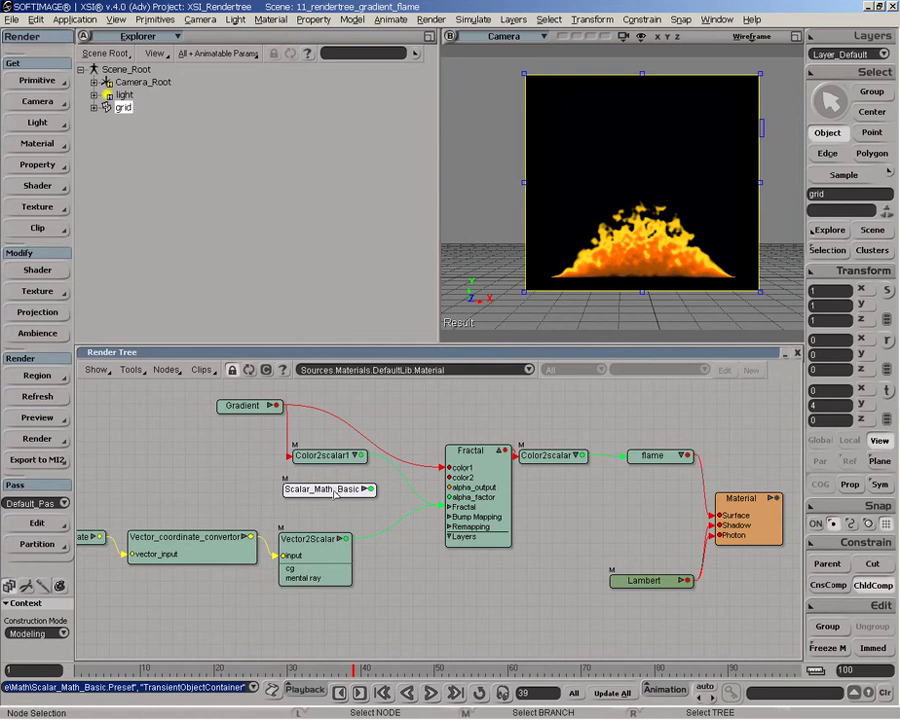
{"action": "left_click_drag", "start_coordinate": [335, 492], "coordinate": [474, 512]}
Connect Scalar_Math_Basic to the Fractal's time port and open its properties.
{"action": "left_click", "coordinate": [486, 394]}
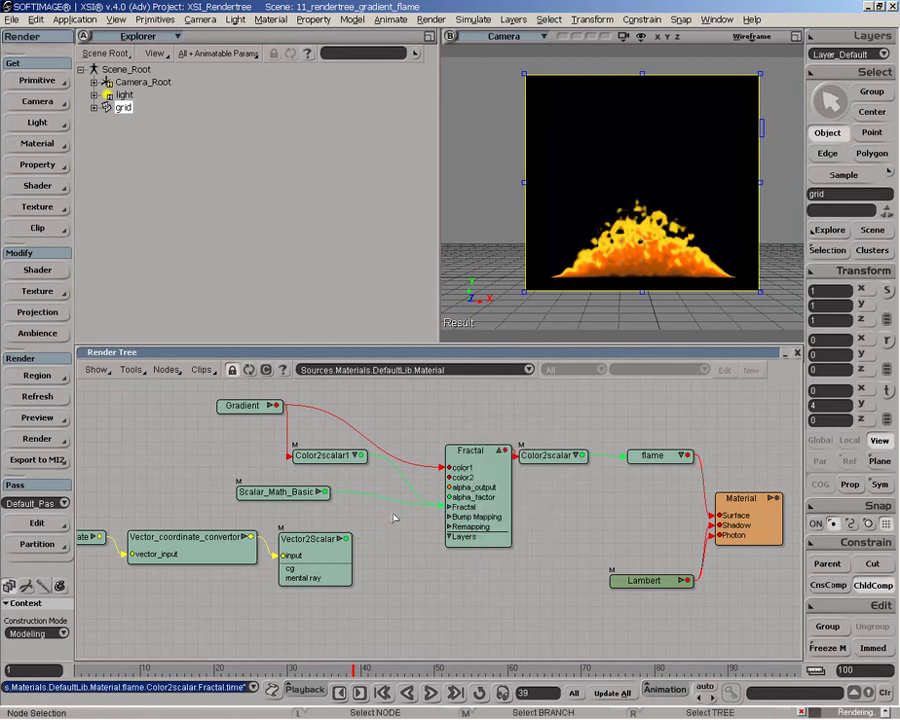
{"action": "left_click_drag", "start_coordinate": [313, 492], "coordinate": [346, 492]}
{"action": "double_click", "coordinate": [346, 492]}
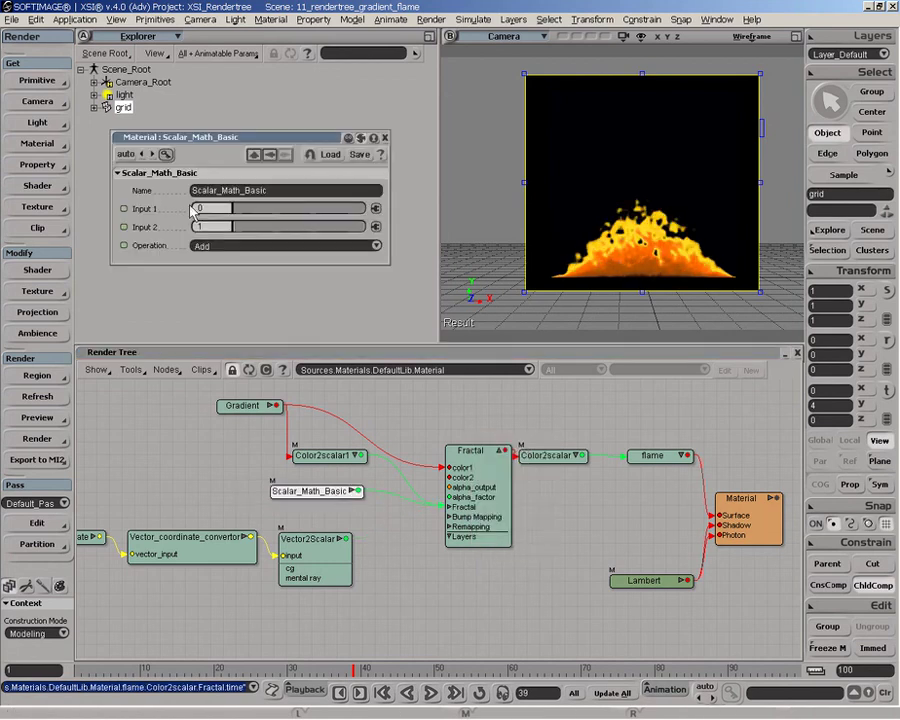
Key Input 1 at 0 on frame 1 and at 6 on frame 100.
{"action": "key", "text": "Home"}
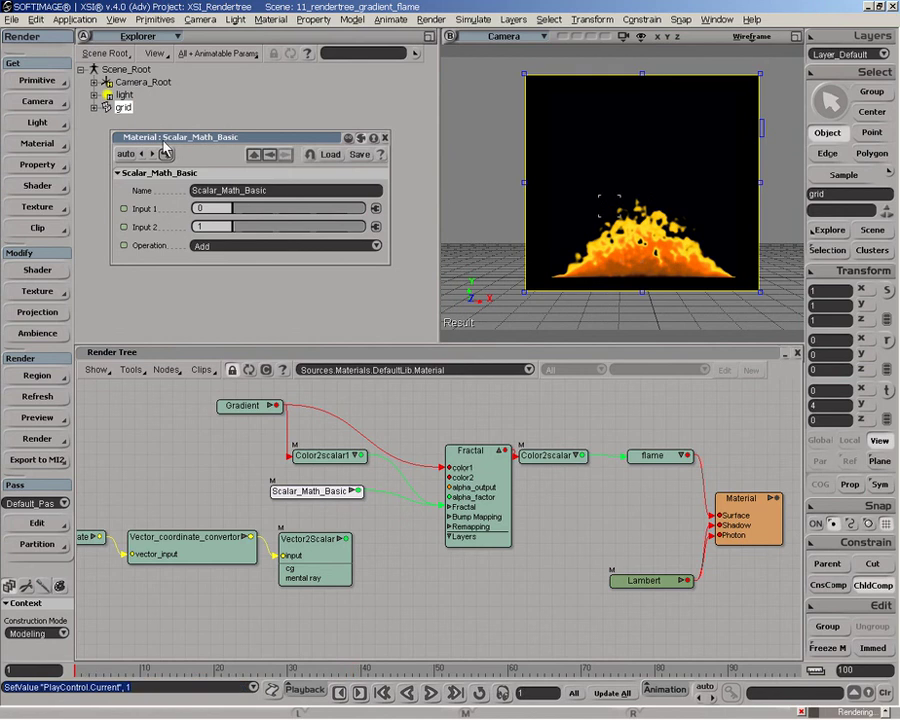
{"action": "left_click", "coordinate": [124, 209]}
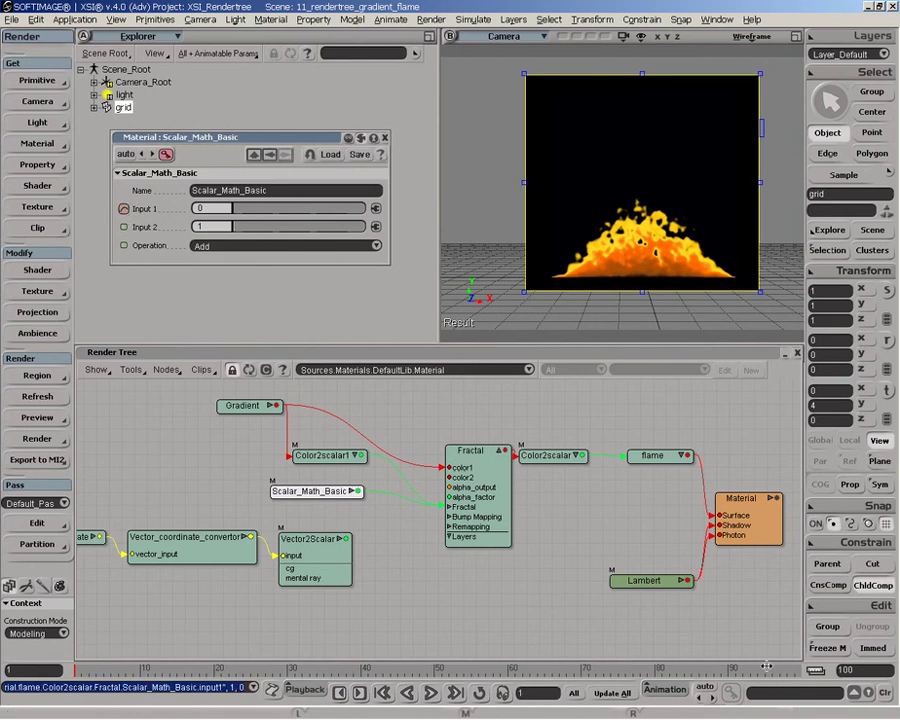
{"action": "key", "text": "End"}
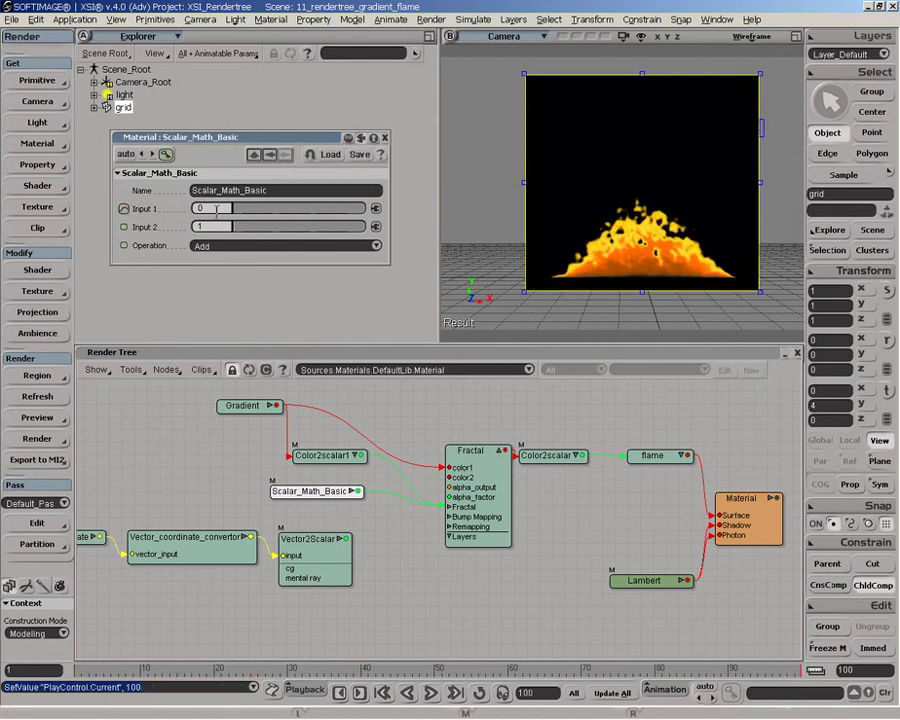
{"action": "key", "text": "Return"}
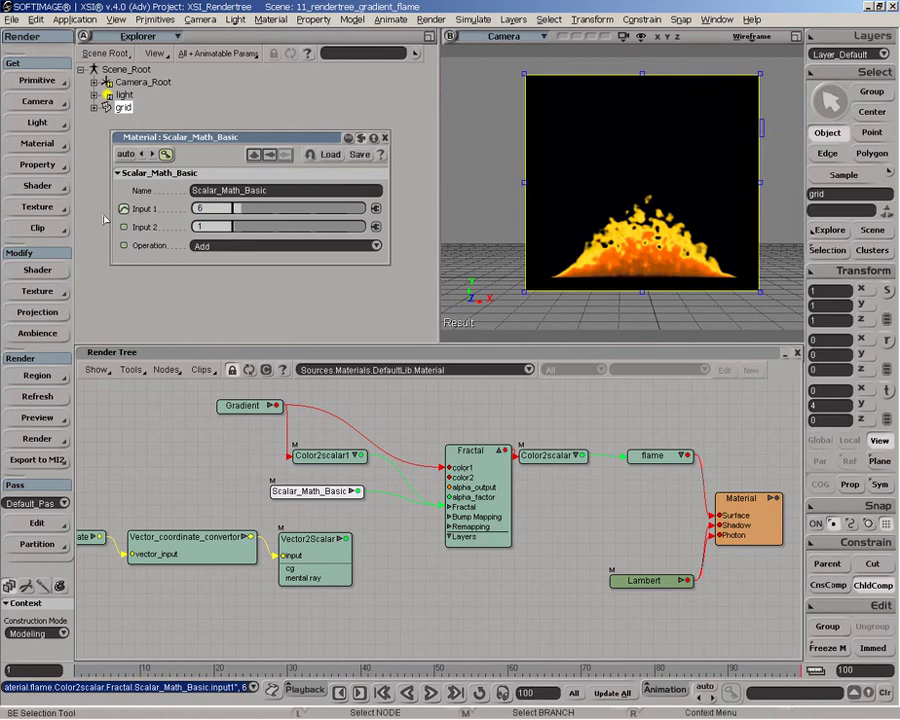
{"action": "left_click", "coordinate": [124, 208]}
{"action": "right_click", "coordinate": [124, 208]}
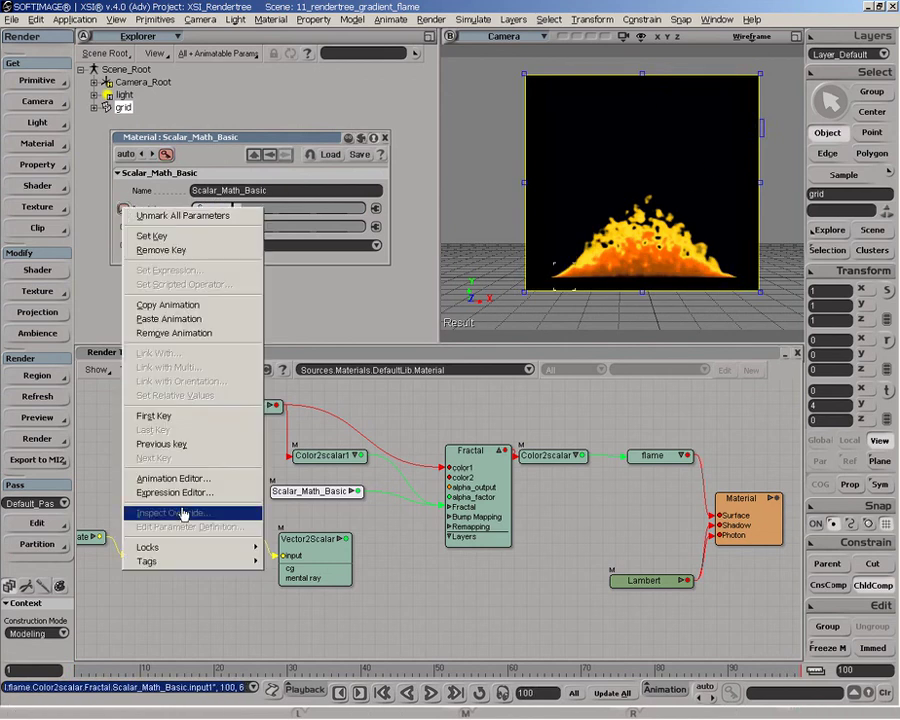
Give Input 1's curve gradient extrapolation so it keeps rising past frame 100.
{"action": "left_click", "coordinate": [173, 478]}
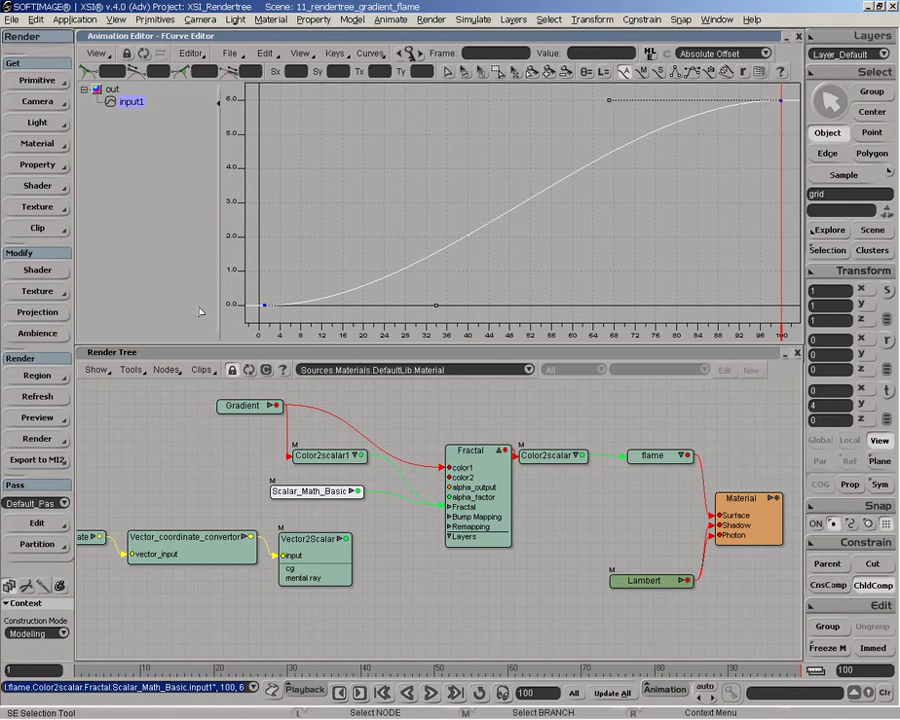
{"action": "right_click", "coordinate": [664, 133]}
{"action": "mouse_move", "coordinate": [695, 144]}
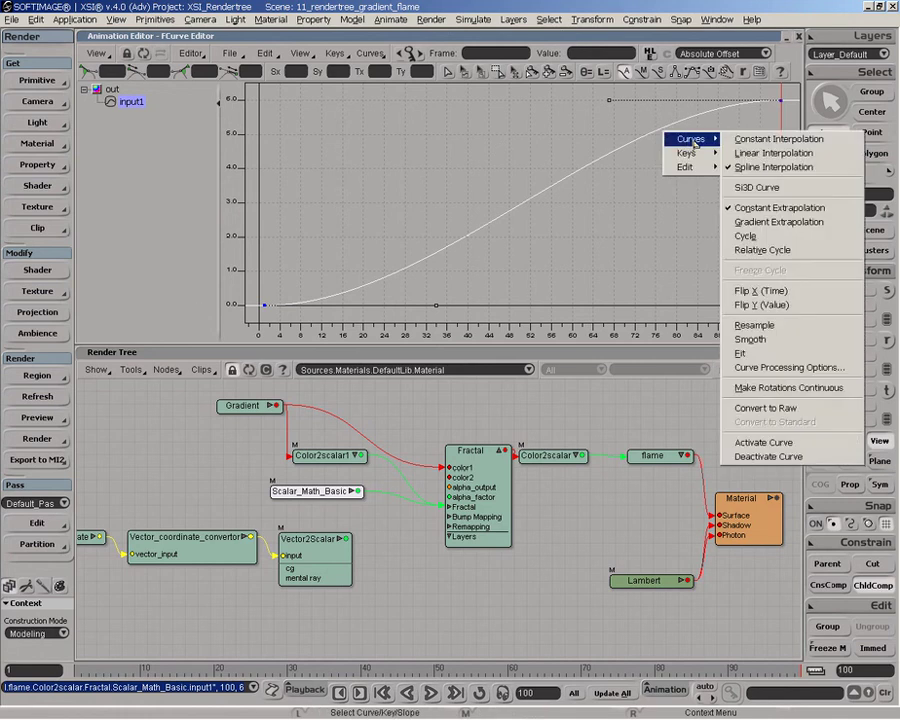
{"action": "left_click", "coordinate": [763, 222]}
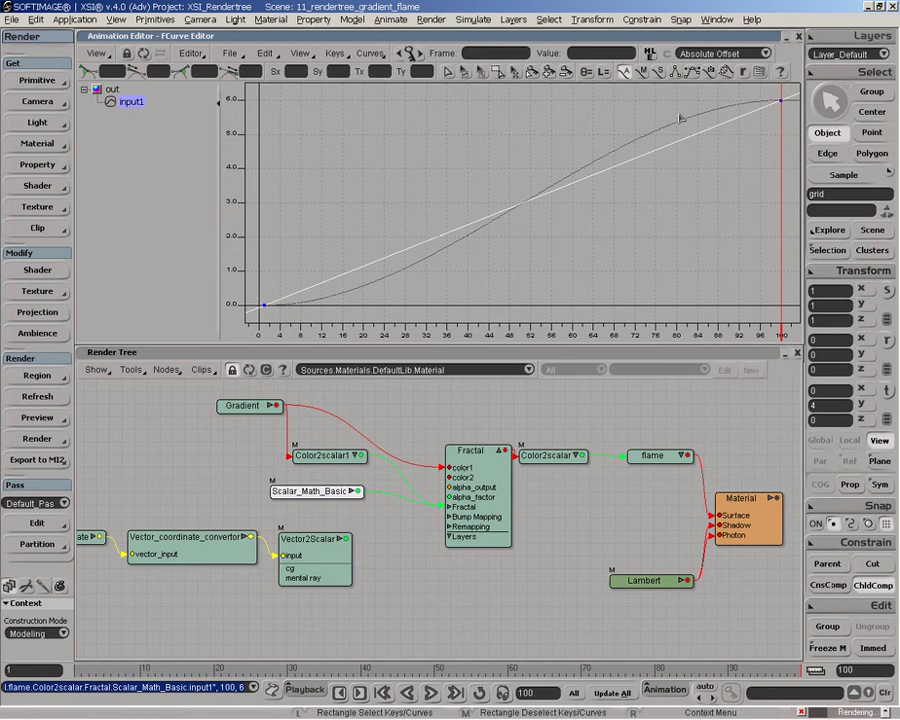
{"action": "right_click", "coordinate": [432, 234]}
{"action": "right_click", "coordinate": [432, 234]}
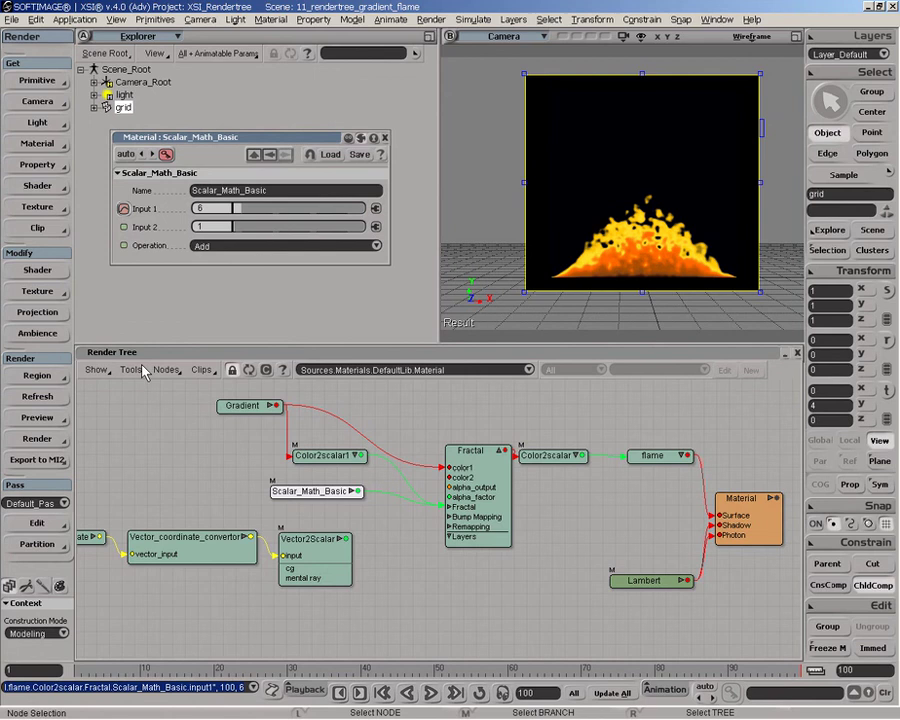
Preview the animated flame, then wire Vector2Scalar's Z output into Scalar_Math_Basic's input2.
{"action": "left_click", "coordinate": [384, 138]}
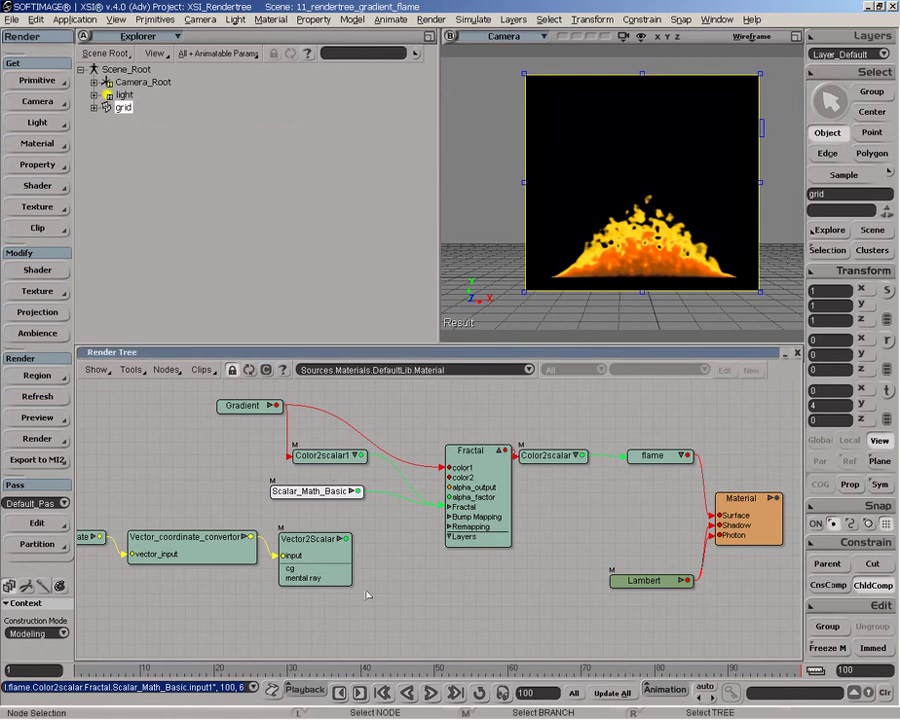
{"action": "left_click_drag", "start_coordinate": [388, 668], "coordinate": [258, 668]}
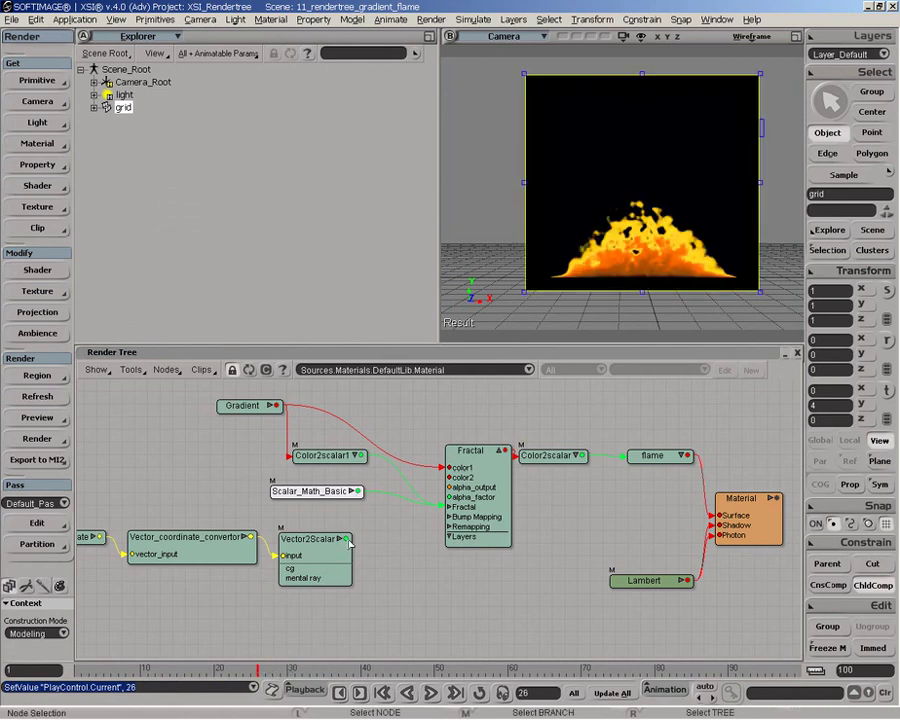
{"action": "left_click_drag", "start_coordinate": [347, 540], "coordinate": [406, 507]}
{"action": "left_click", "coordinate": [320, 502]}
{"action": "double_click", "coordinate": [406, 507]}
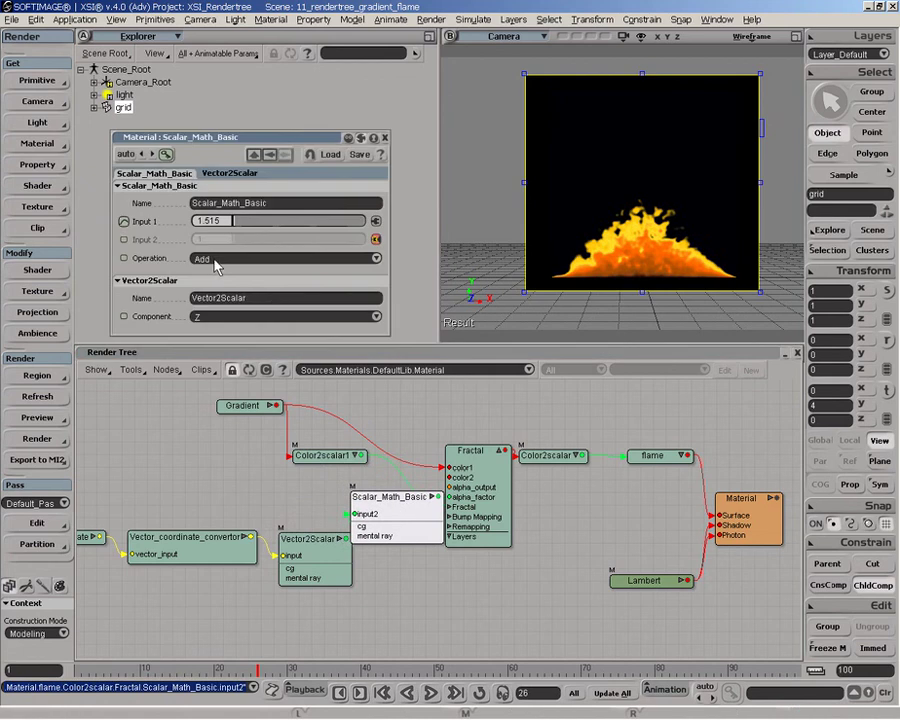
{"action": "middle_click_drag", "start_coordinate": [322, 568], "coordinate": [238, 557]}
{"action": "left_click_drag", "start_coordinate": [404, 522], "coordinate": [353, 530]}
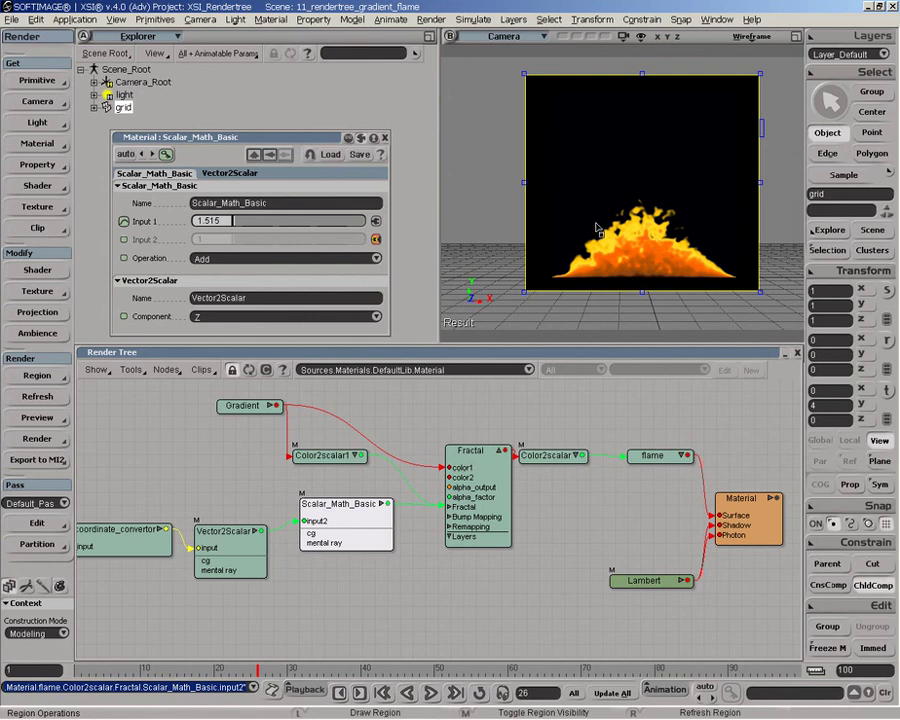
Remove the render preview region and orbit to a raised, pulled-back view of the grid.
{"action": "left_click", "coordinate": [384, 137]}
{"action": "middle_click", "coordinate": [491, 133]}
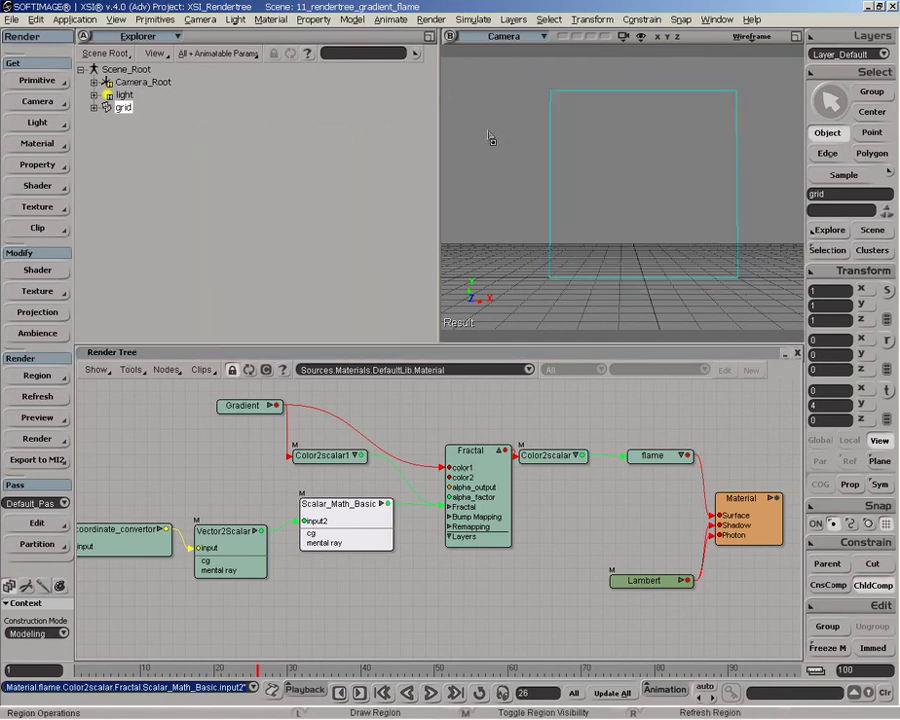
{"action": "key", "text": "o"}
{"action": "left_click_drag", "start_coordinate": [570, 125], "coordinate": [666, 175]}
{"action": "key", "text": "p"}
{"action": "key", "text": "space"}
Duplicate the grid and move the copy, grid1, about 10.86 along X.
{"action": "left_click", "coordinate": [660, 165]}
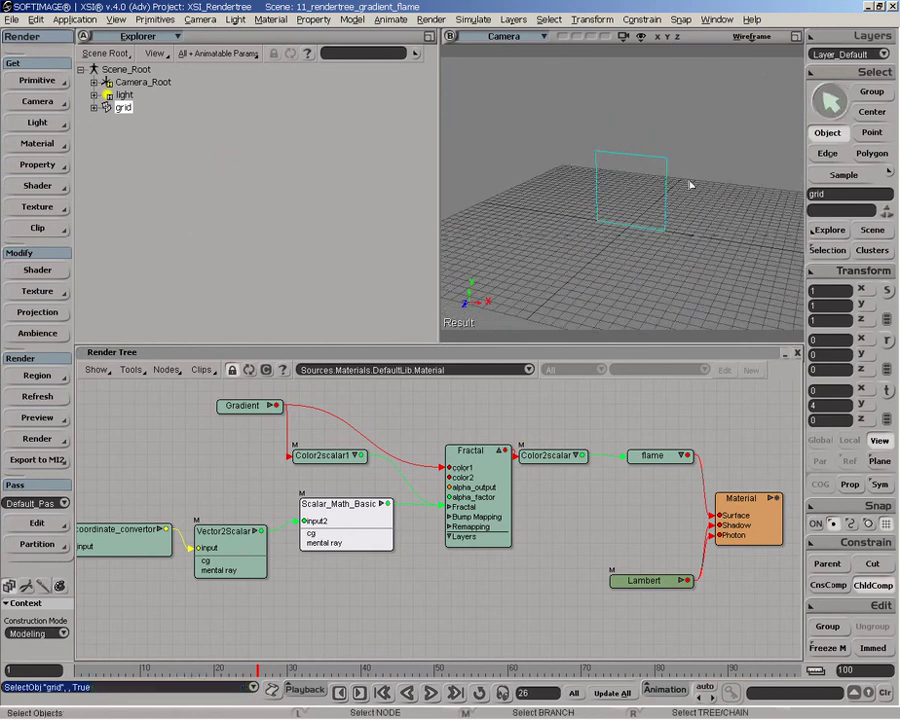
{"action": "key", "text": "ctrl+d"}
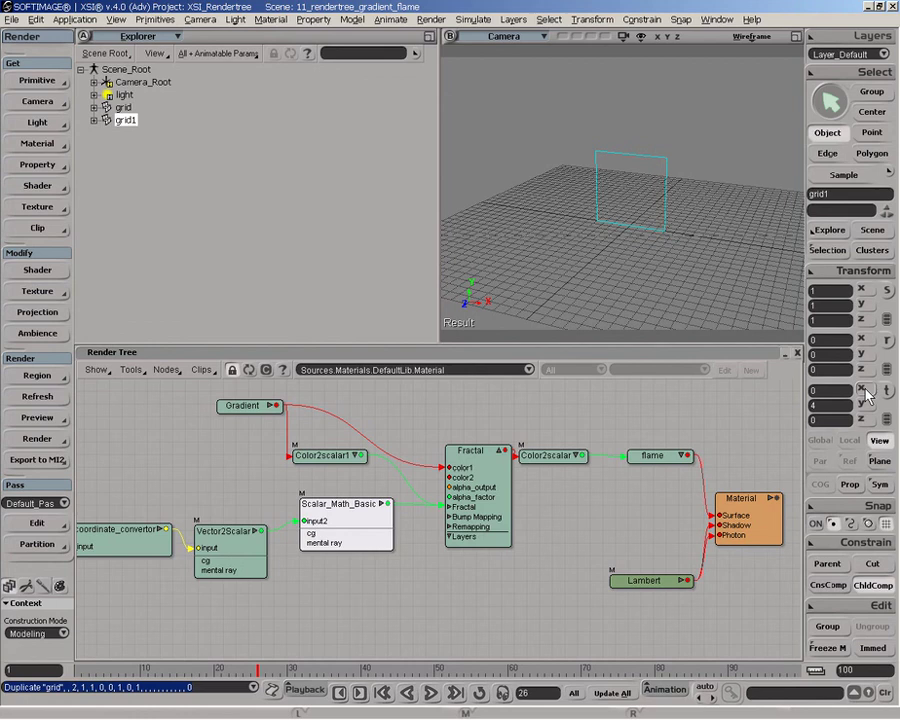
{"action": "key", "text": "v"}
{"action": "left_click_drag", "start_coordinate": [652, 193], "coordinate": [750, 203]}
Render-preview both grids and set grid1's Z position to -1.
{"action": "key", "text": "a"}
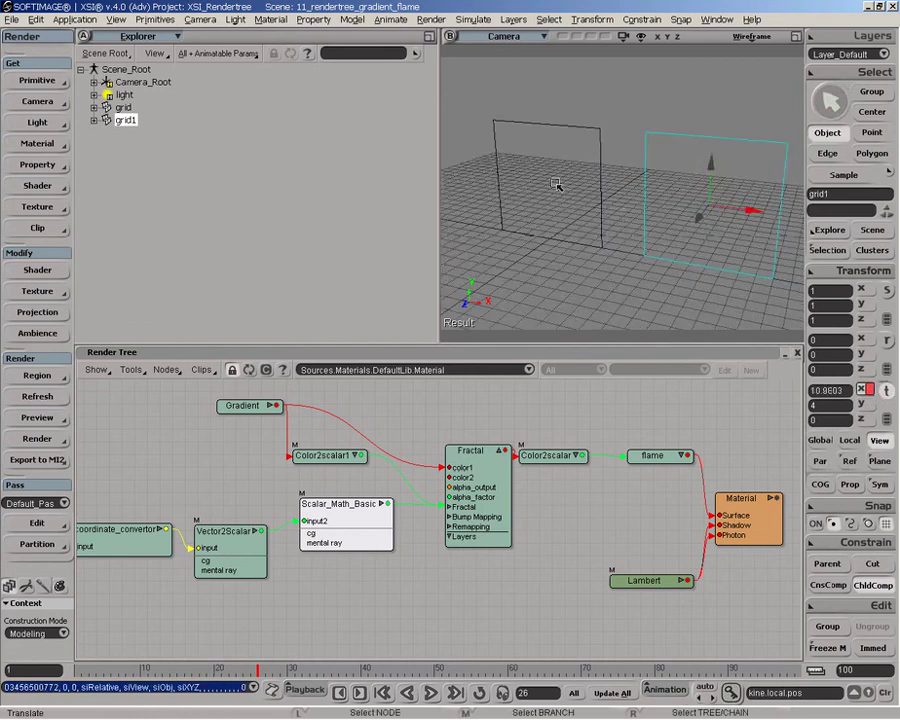
{"action": "key", "text": "q"}
{"action": "left_click_drag", "start_coordinate": [455, 97], "coordinate": [793, 291]}
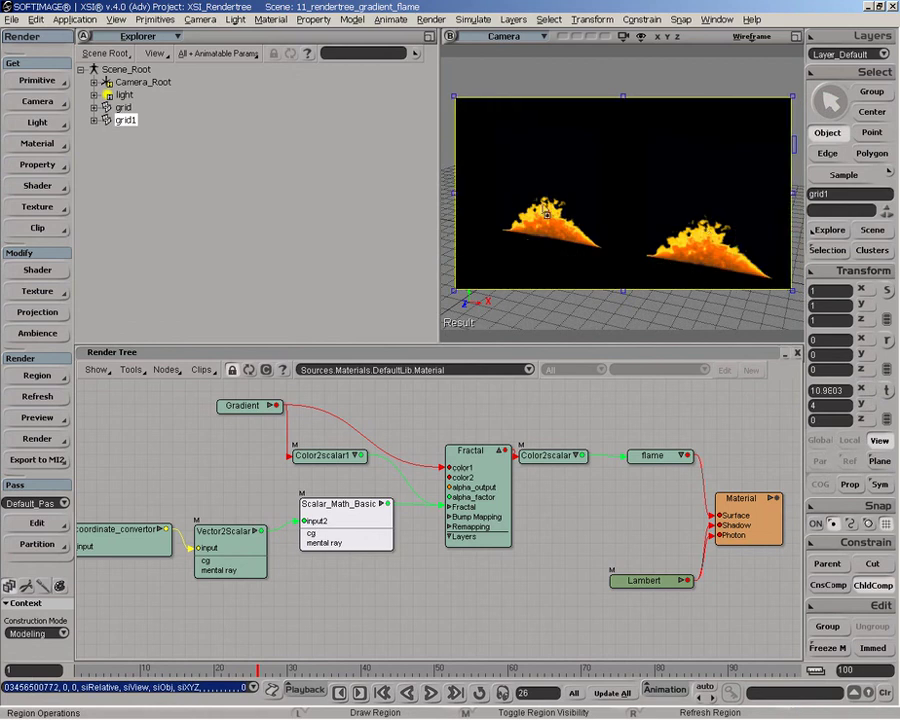
{"action": "key", "text": "space"}
{"action": "left_click", "coordinate": [745, 303]}
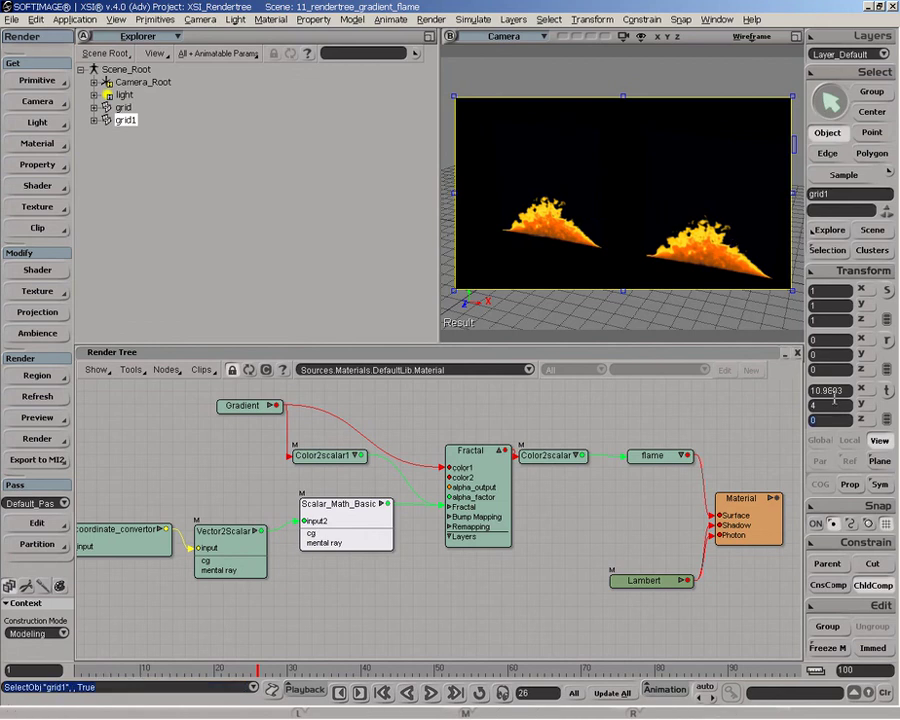
{"action": "type", "text": "-1"}
{"action": "key", "text": "Return"}
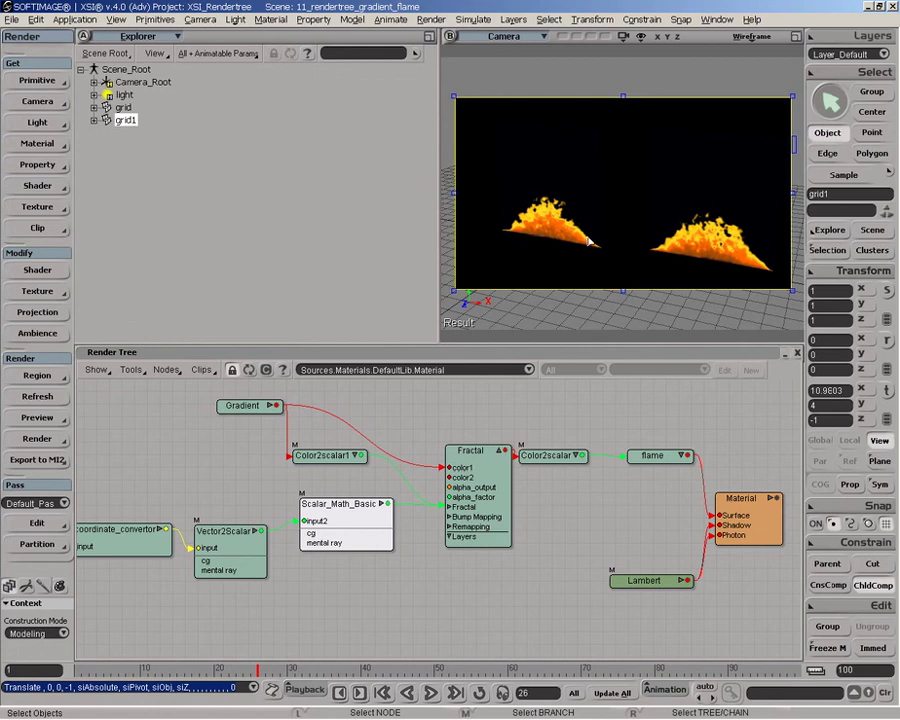
Close the Render Tree panel, revealing the Front view and Materials explorer.
{"action": "left_click", "coordinate": [797, 354]}
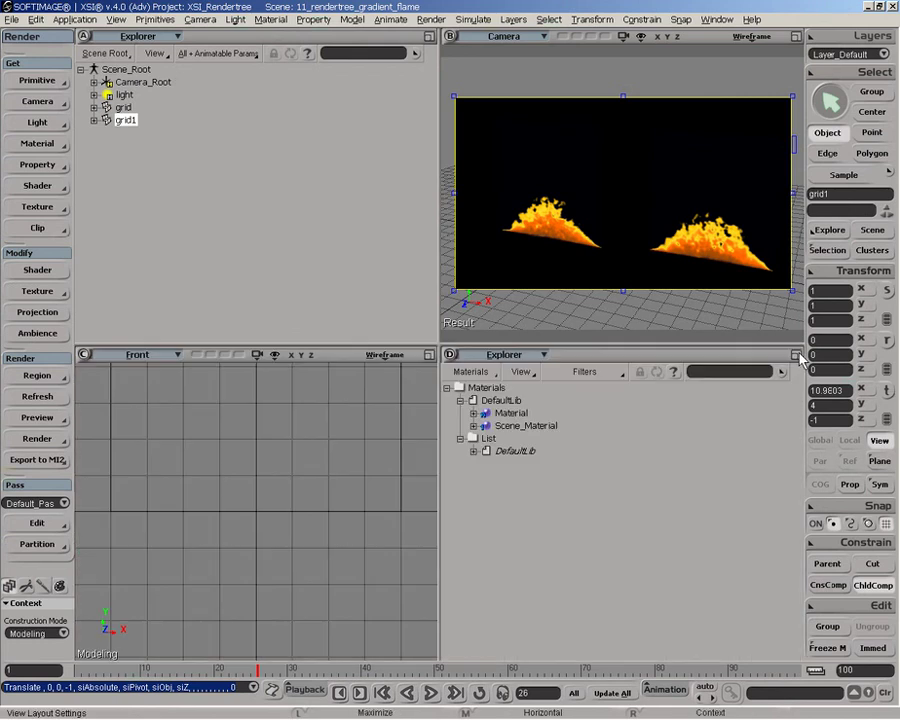